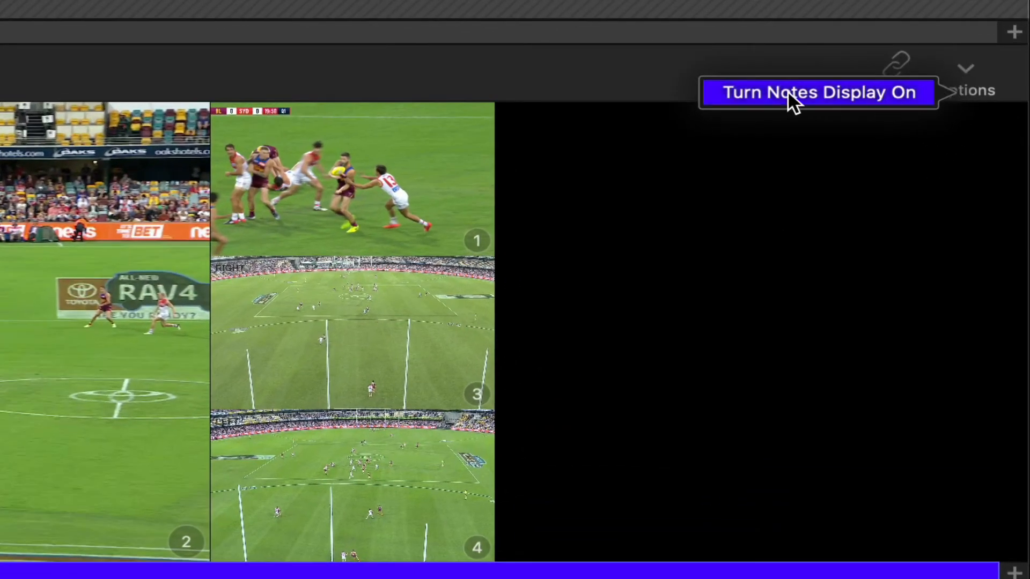
# Turn on the notes display and resize the note text shown over the video.
pyautogui.click(788, 92)
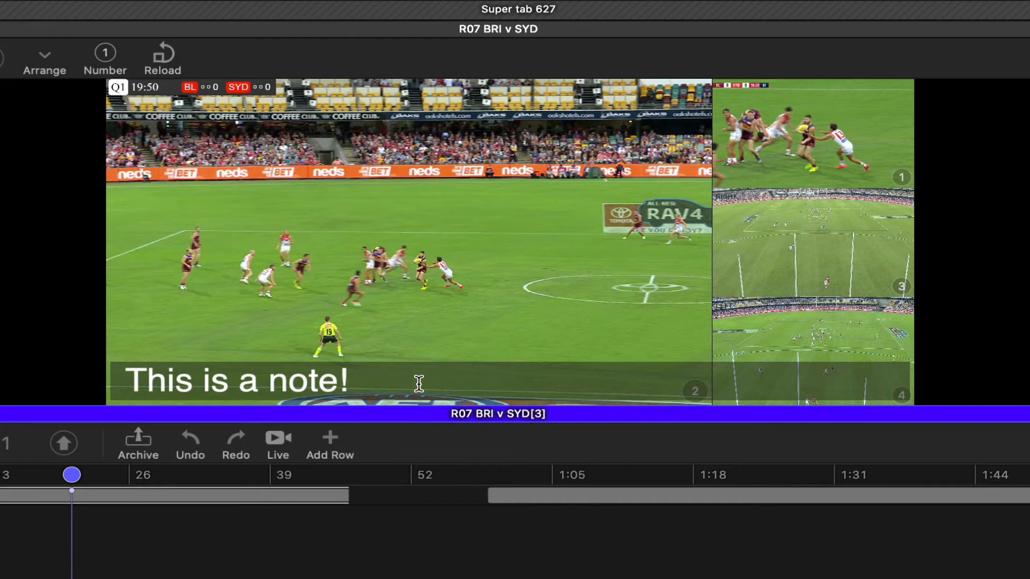
pyautogui.scroll(5, 422, 384)
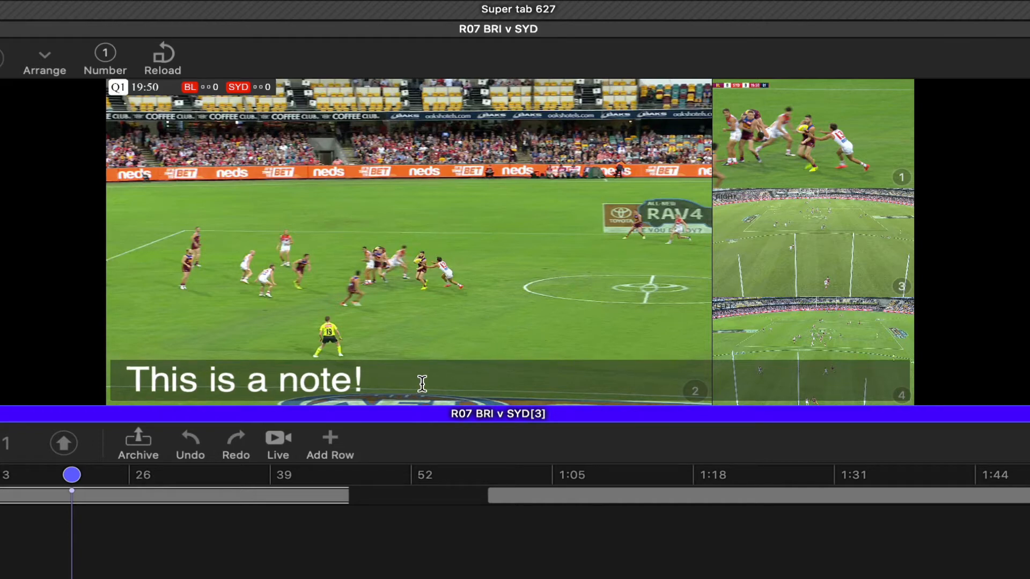
pyautogui.scroll(-8, 483, 381)
pyautogui.scroll(3, 501, 381)
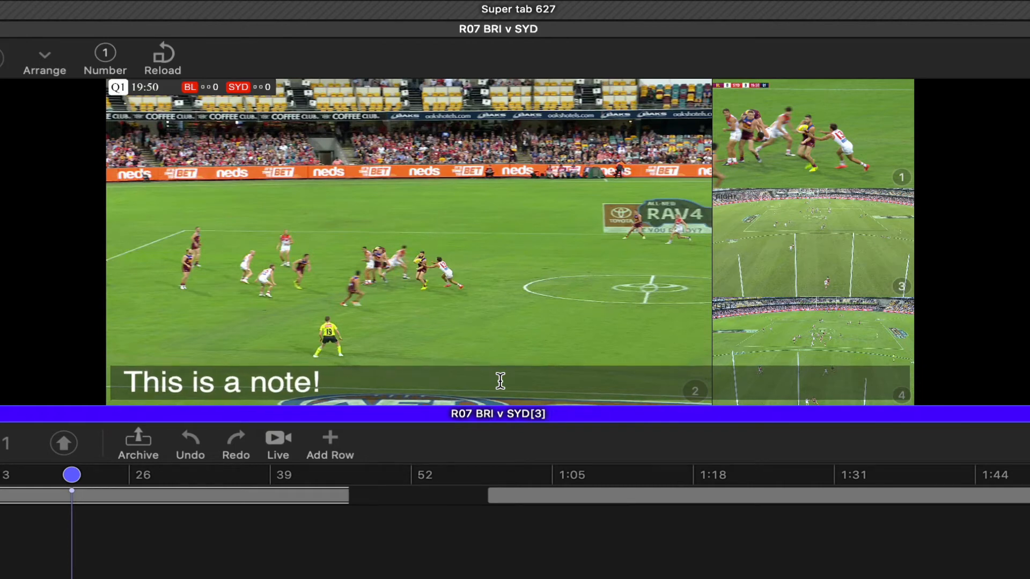
pyautogui.scroll(3, 500, 380)
pyautogui.scroll(-5, 500, 381)
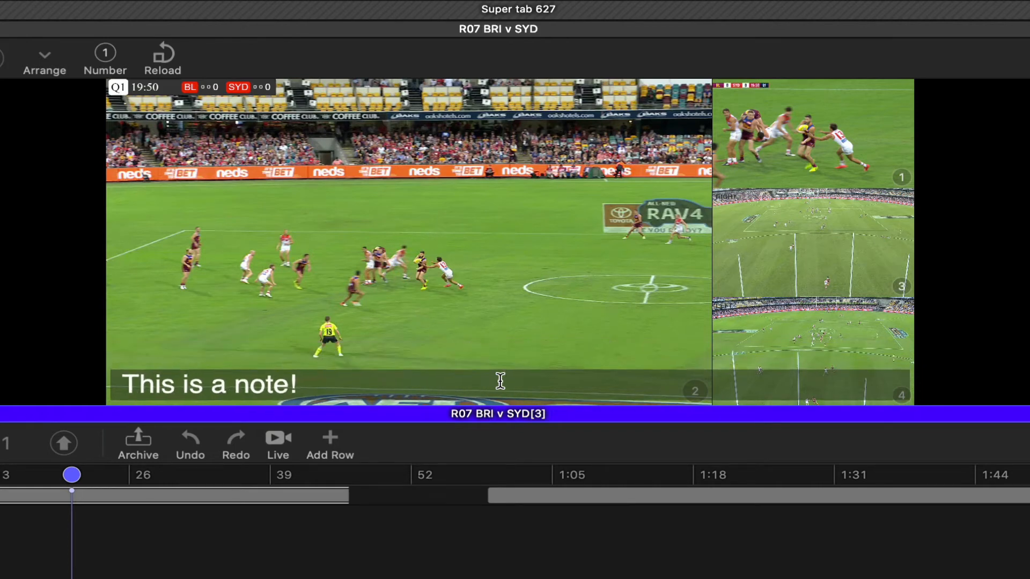
pyautogui.scroll(5, 500, 381)
pyautogui.scroll(-2, 500, 381)
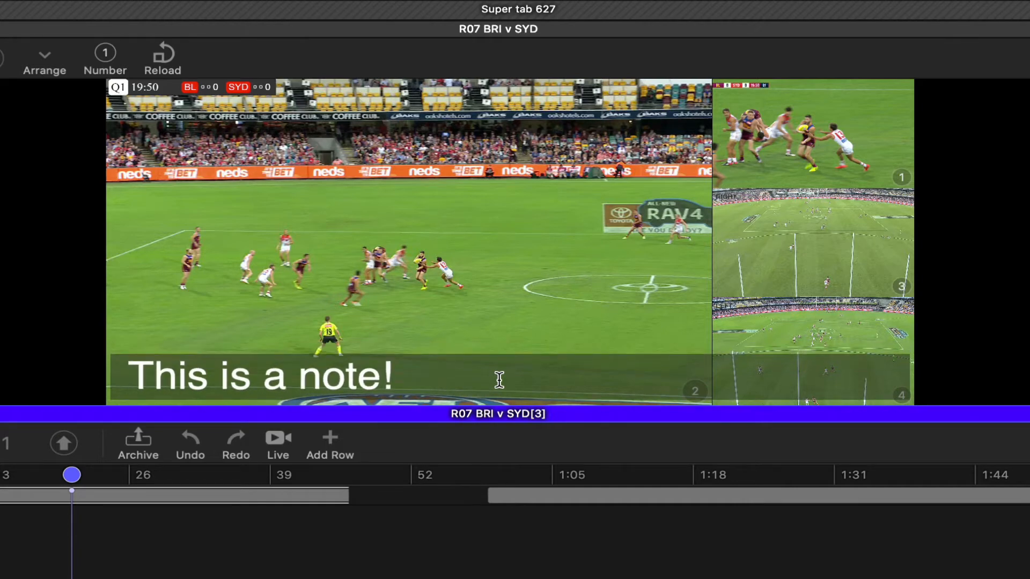
# Adjust the note overlay's text size and background opacity on the video.
pyautogui.scroll(5, 499, 380)
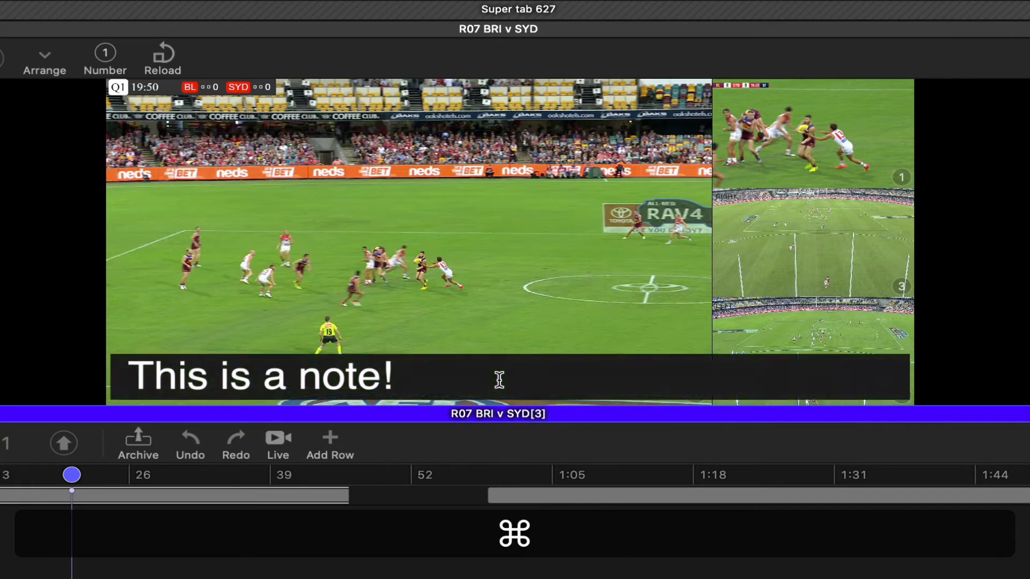
pyautogui.scroll(-3, 499, 380)
pyautogui.scroll(4, 499, 380)
pyautogui.scroll(-2, 499, 381)
pyautogui.scroll(-2, 499, 380)
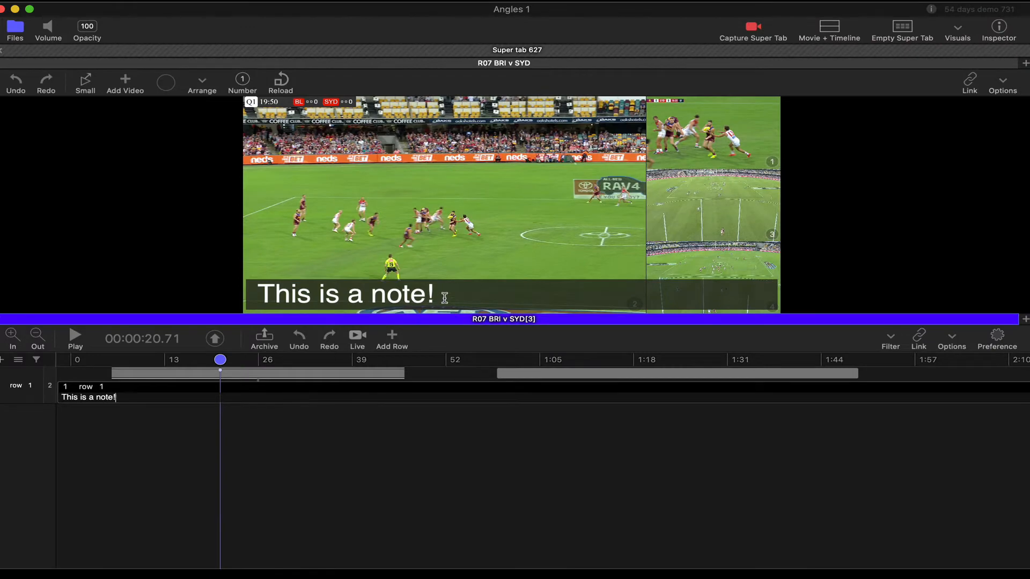
# Append " Rex here!" to the note text on the video.
pyautogui.click(436, 319)
pyautogui.write('Rex H')
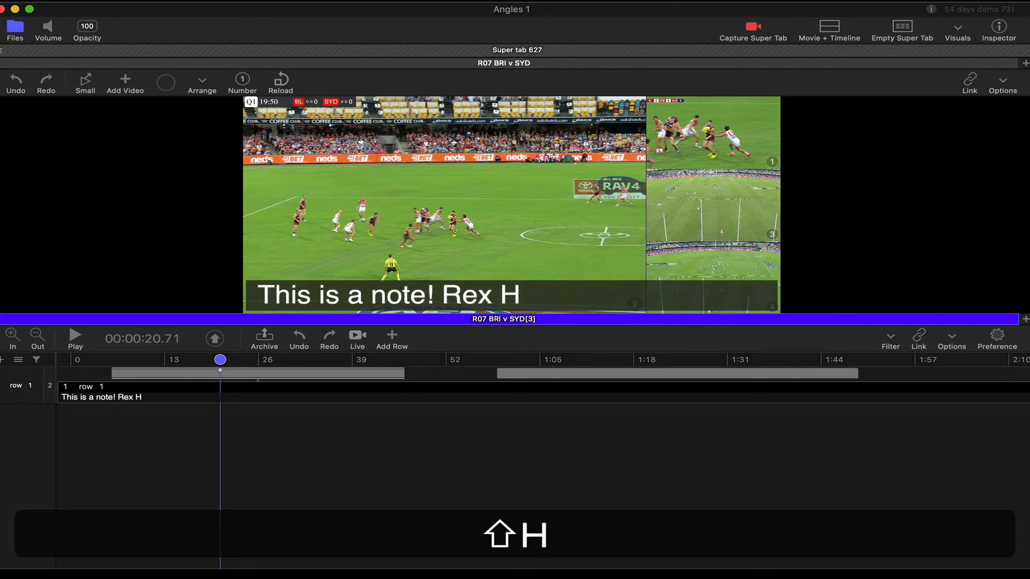
pyautogui.press('BackSpace')
pyautogui.write('he')
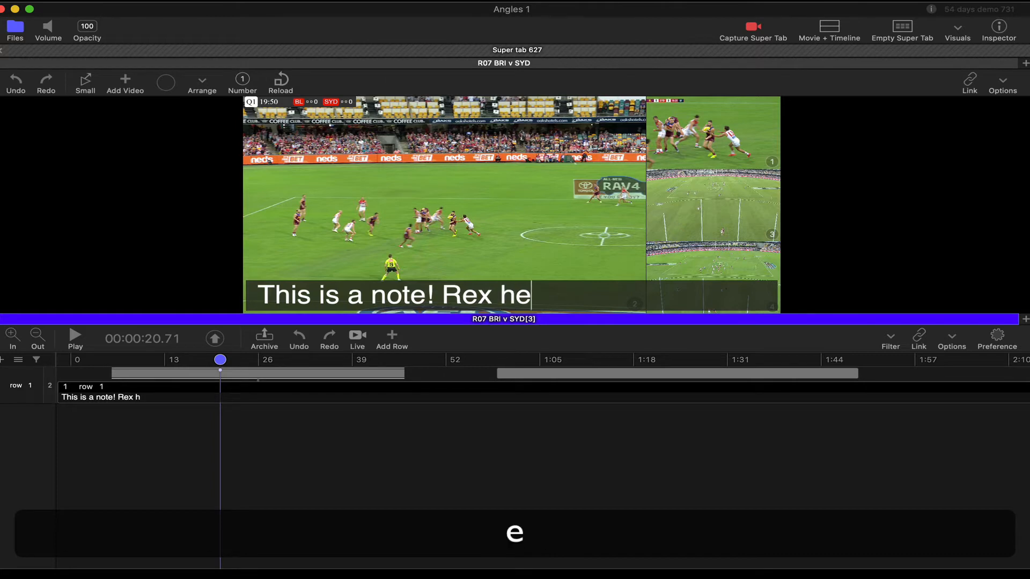
pyautogui.write('re!')
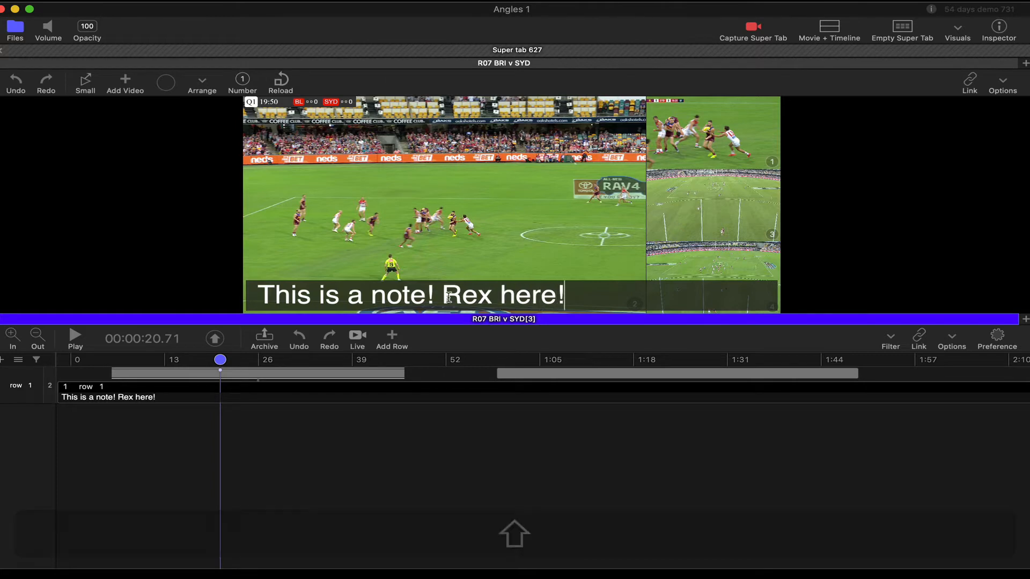
# Make "Rex here!" bold and italic.
pyautogui.moveTo(567, 304); pyautogui.dragTo(442, 293)
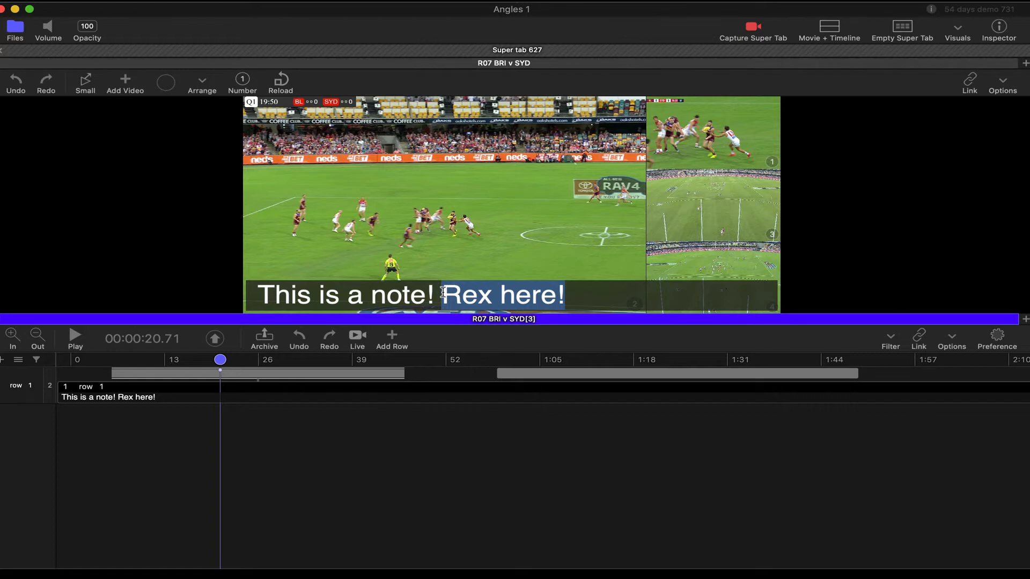
pyautogui.press('super+b')
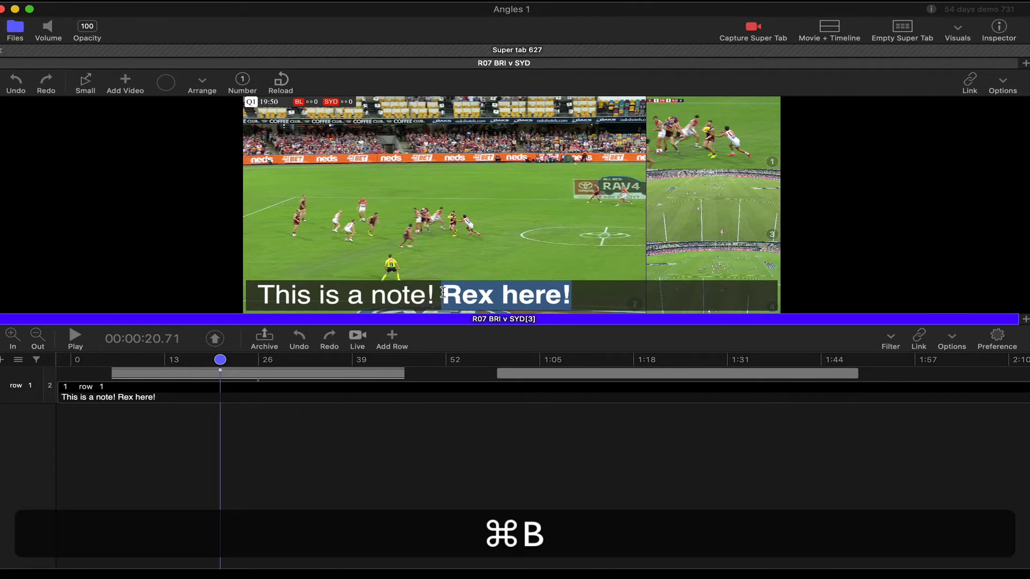
pyautogui.press('super+i')
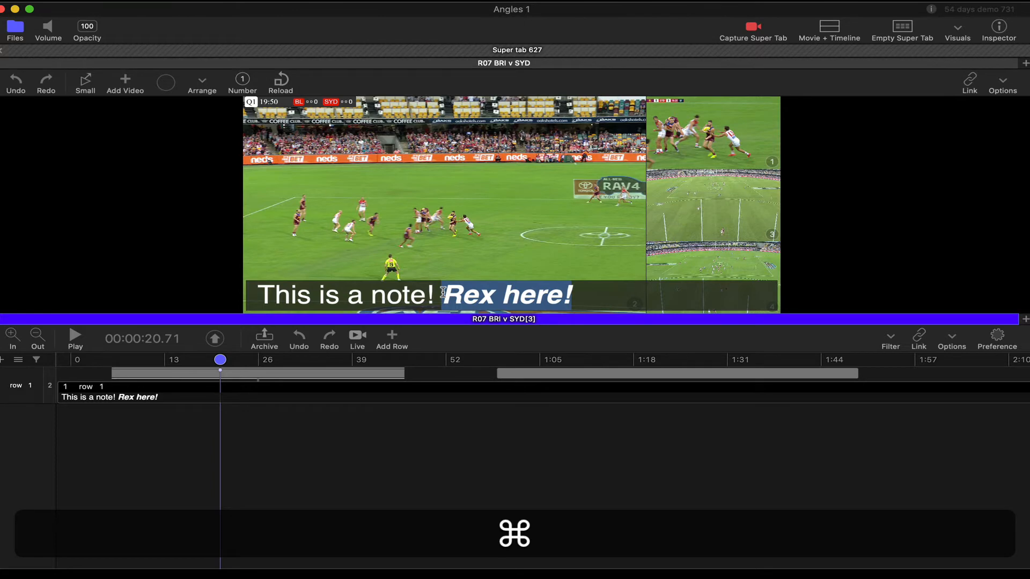
# Set the selected text's font to Frutiger LT Pro at size 18.
pyautogui.press('super+t')
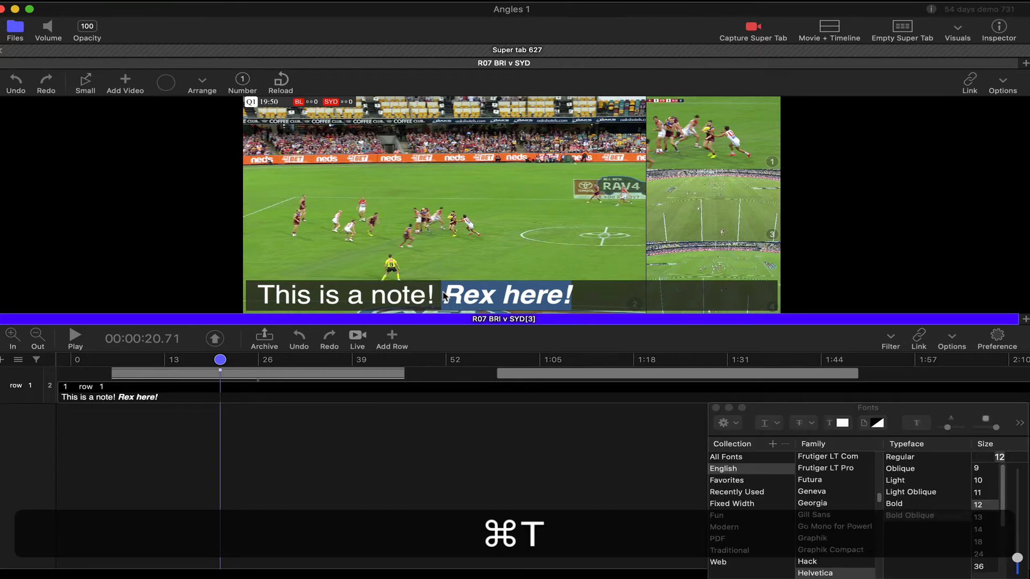
pyautogui.click(852, 469)
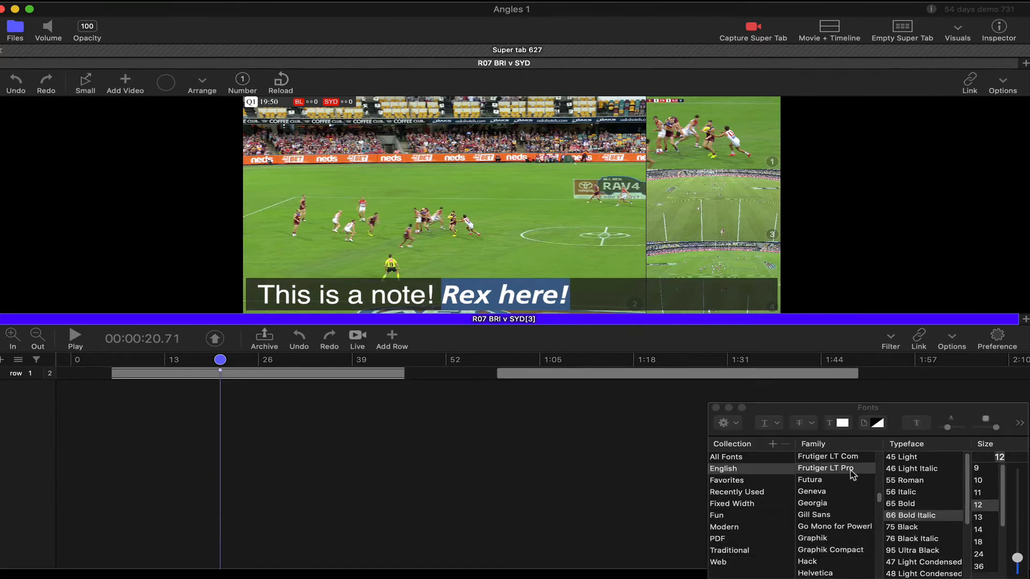
pyautogui.click(982, 542)
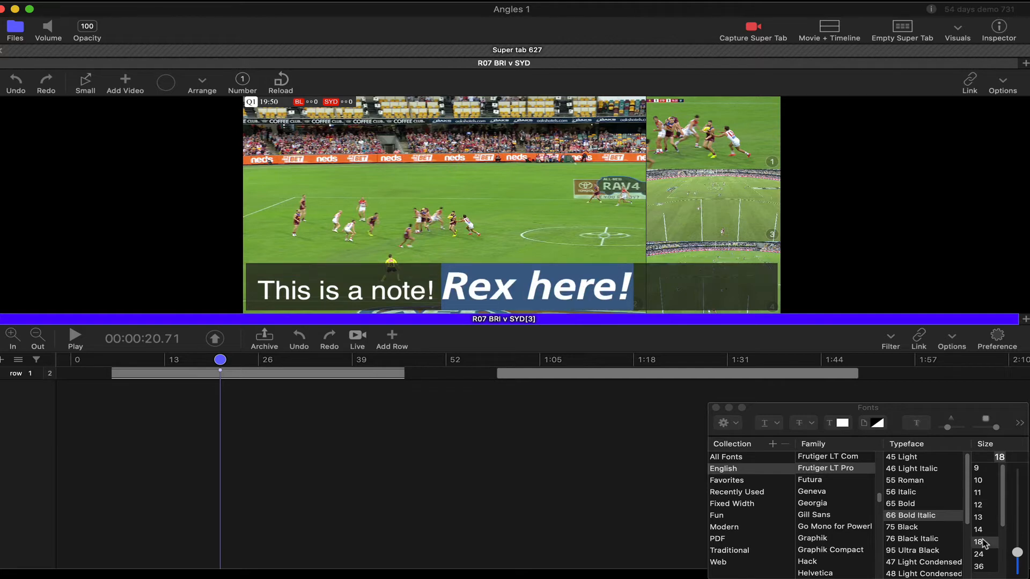
# Color the selected "Rex here!" text yellow and close the color and font windows.
pyautogui.click(842, 423)
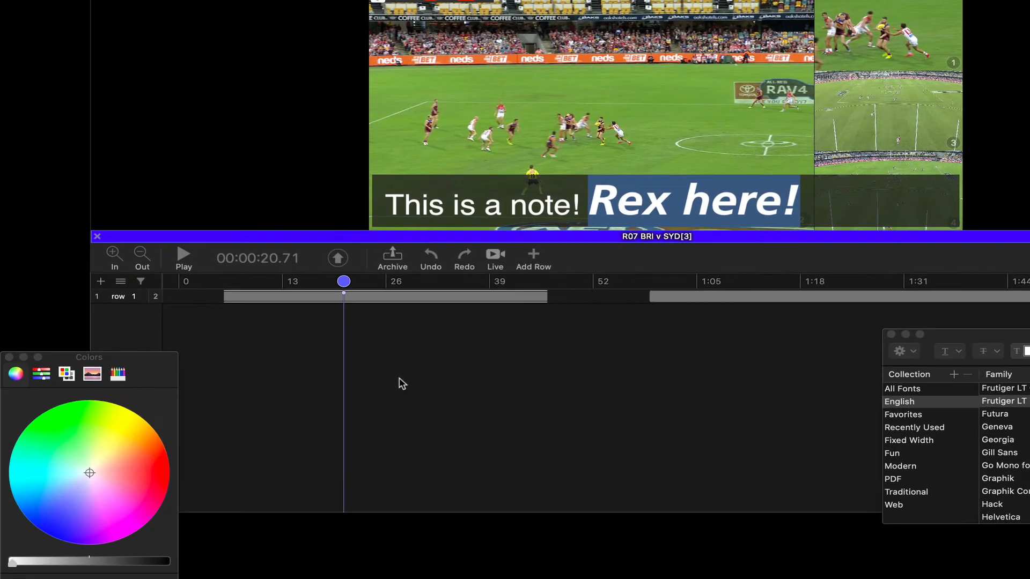
pyautogui.click(133, 414)
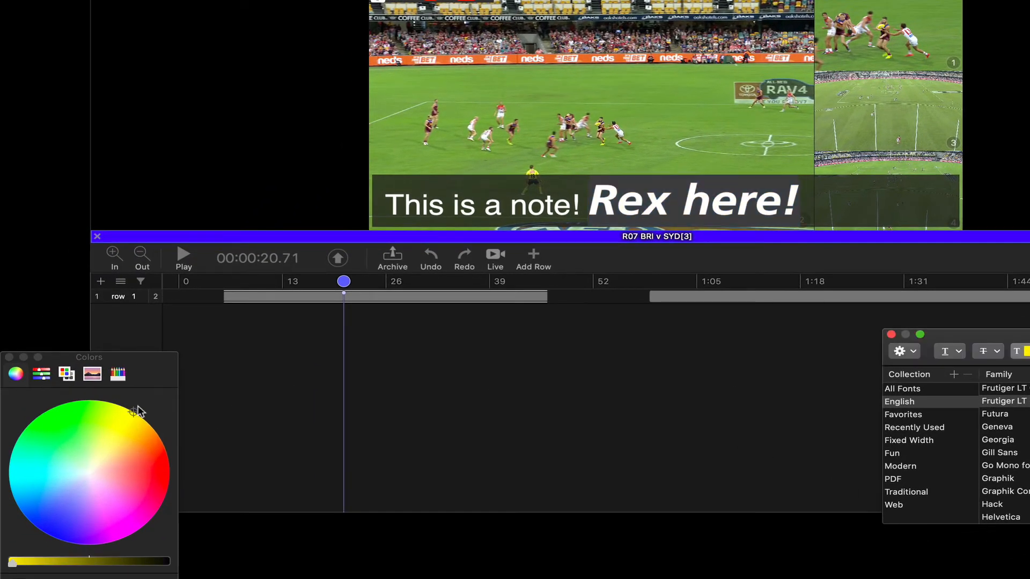
pyautogui.click(9, 358)
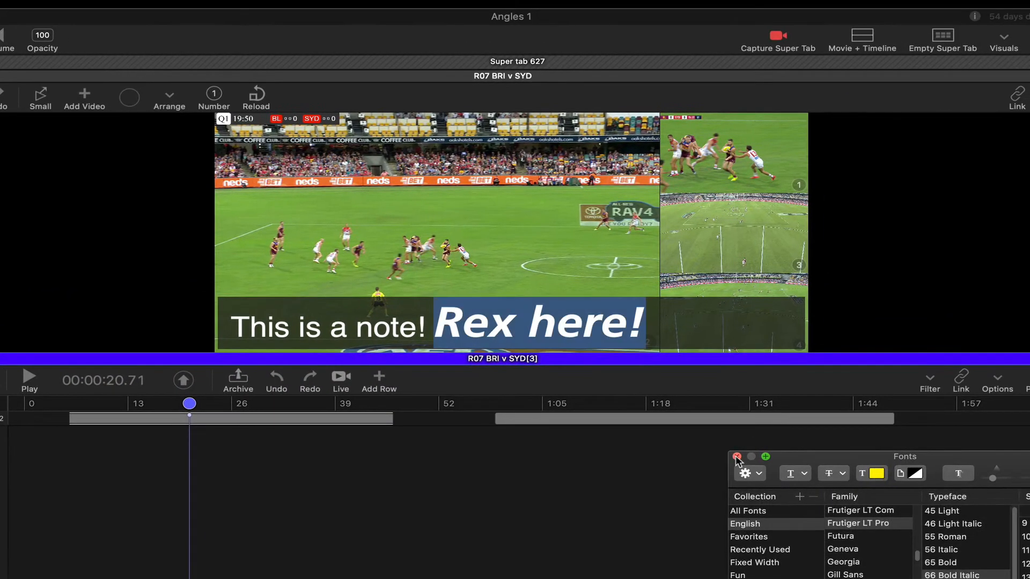
pyautogui.click(890, 334)
# Insert a partying-face emoji at the end of the note.
pyautogui.click(664, 325)
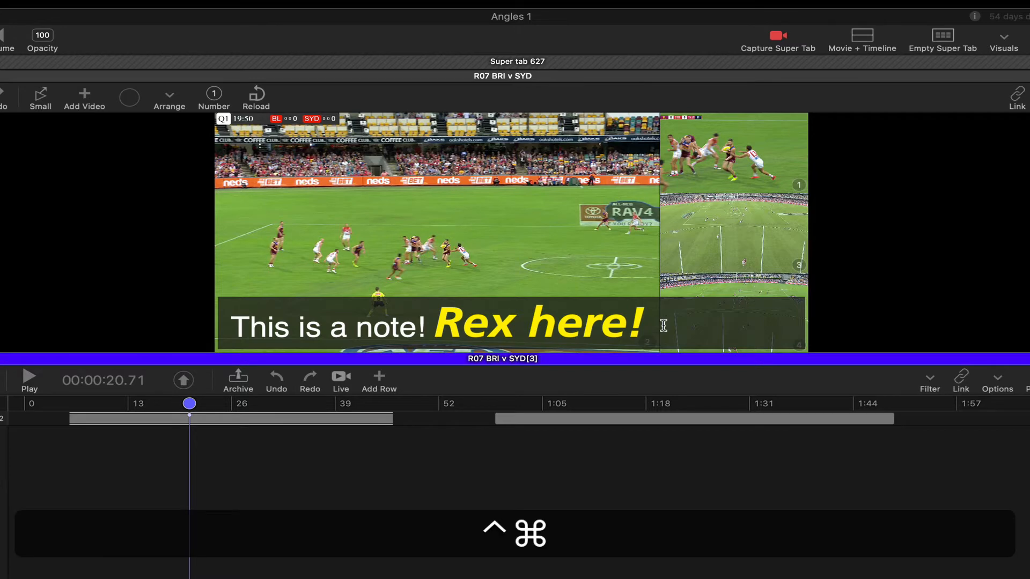
pyautogui.press('ctrl+super+space')
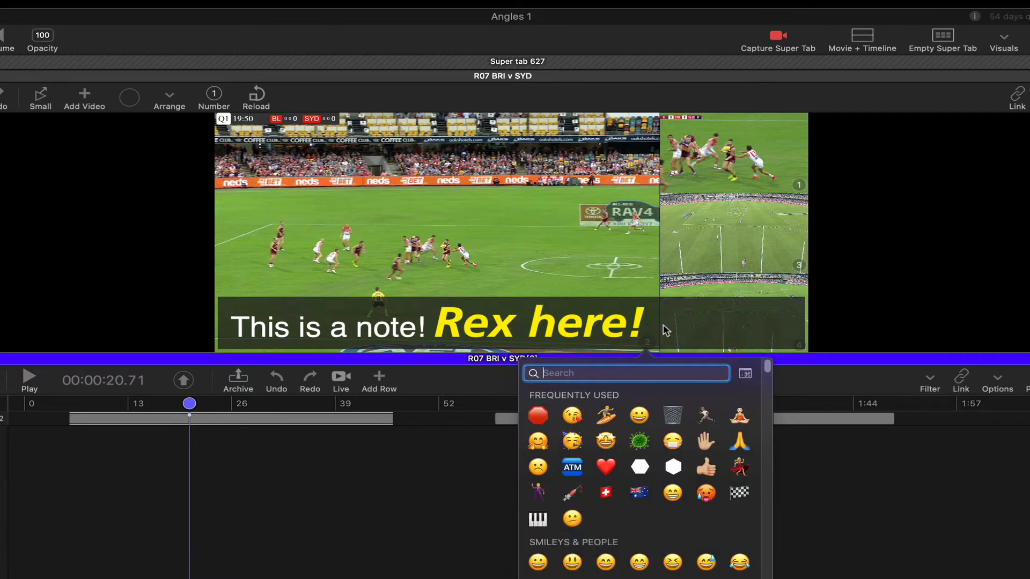
pyautogui.click(572, 442)
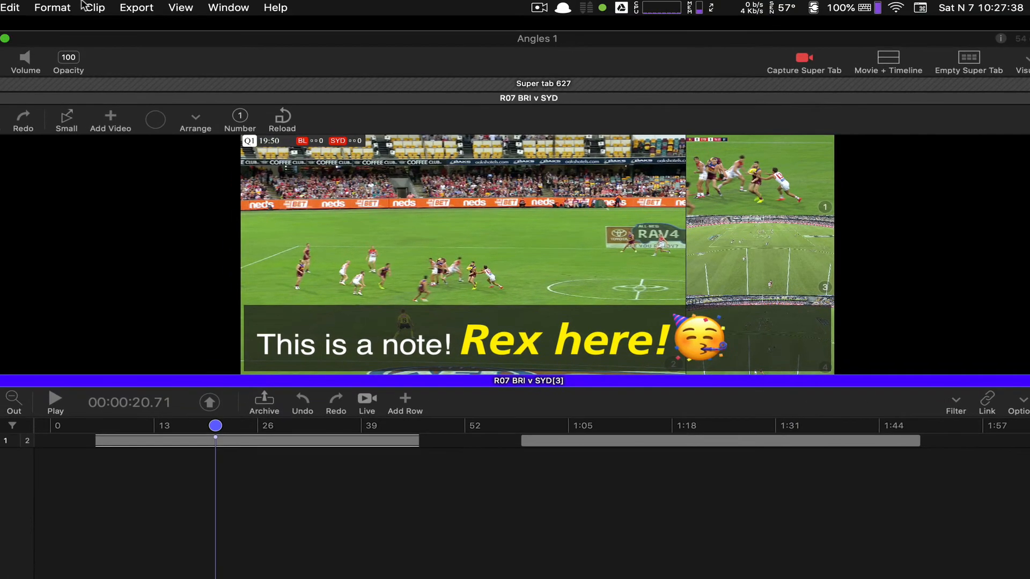
pyautogui.click(50, 8)
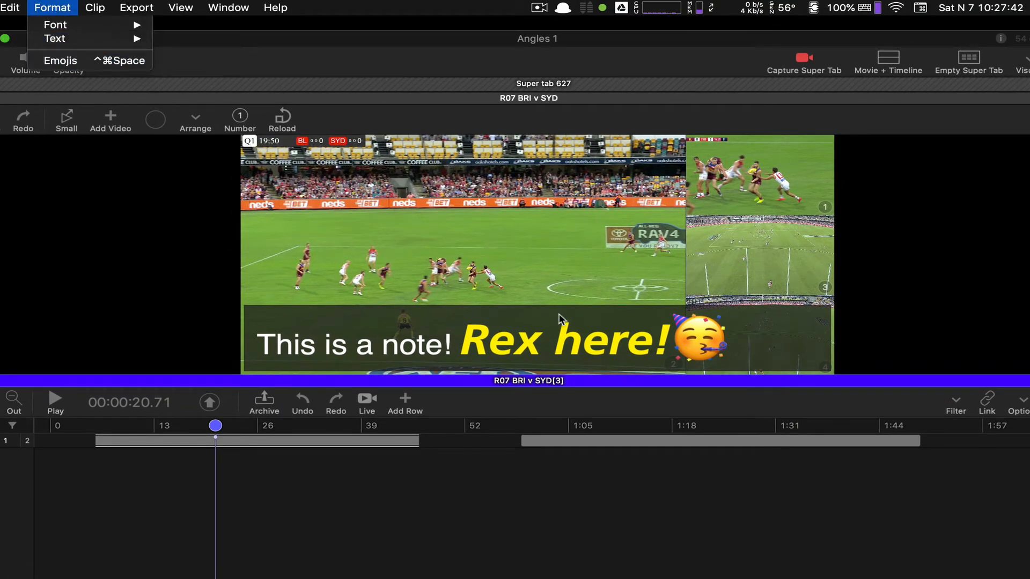
pyautogui.click(667, 349)
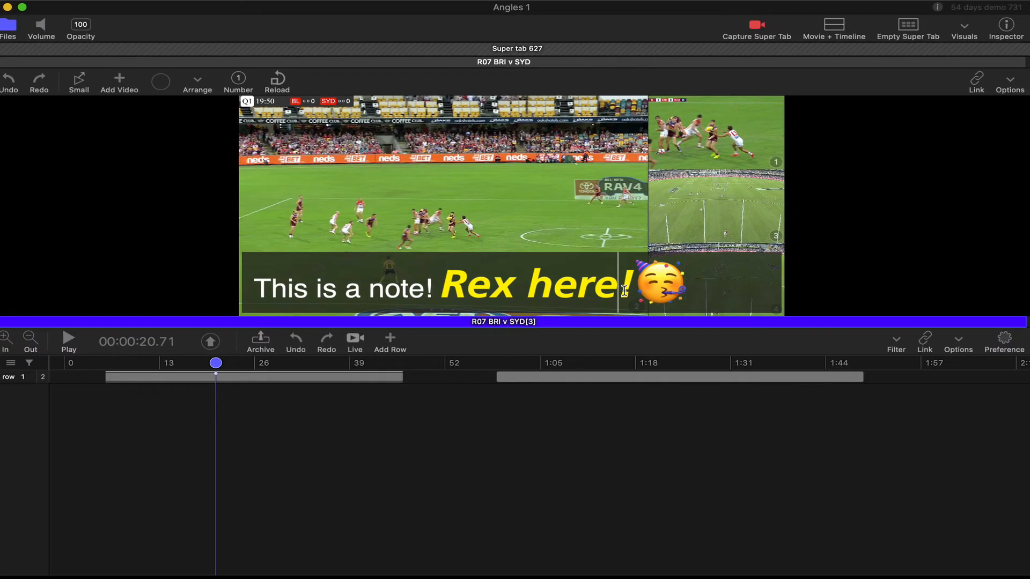
# Open the inspector, widen it, and delete "This is a note!" from the note text.
pyautogui.press('super+i')
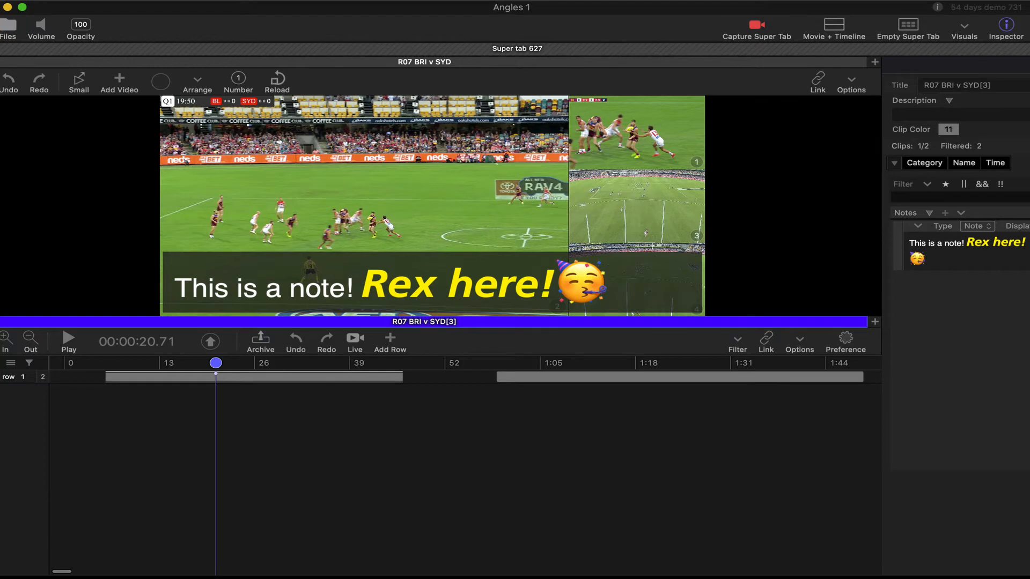
pyautogui.moveTo(881, 233); pyautogui.dragTo(788, 235)
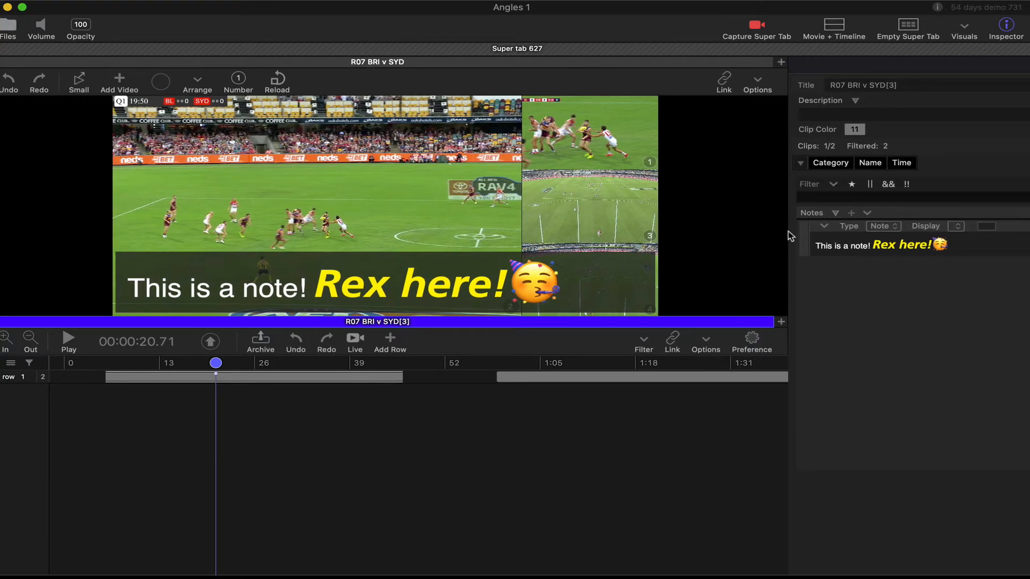
pyautogui.press('super+i')
pyautogui.press('super+i')
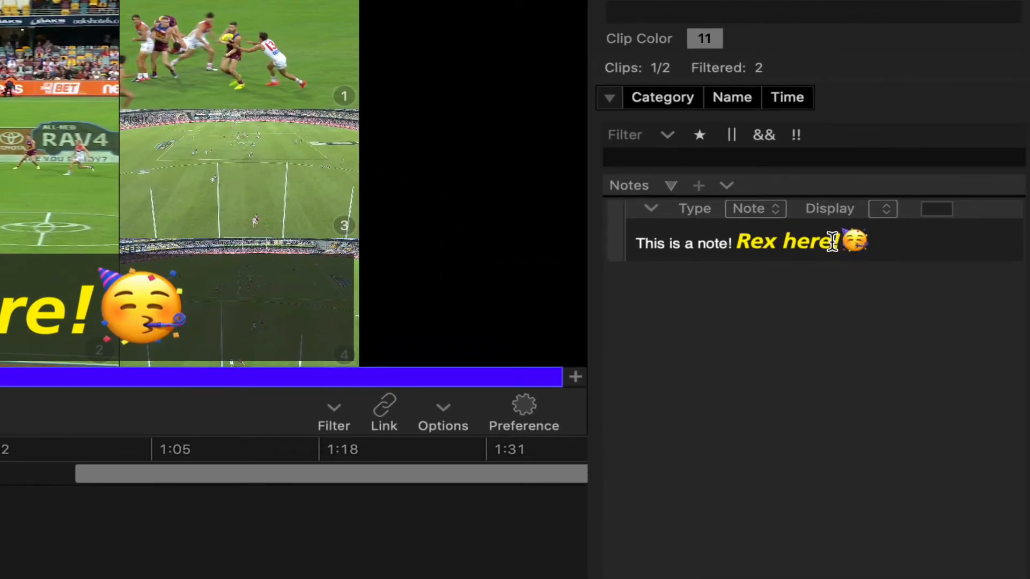
pyautogui.moveTo(735, 242); pyautogui.dragTo(522, 239)
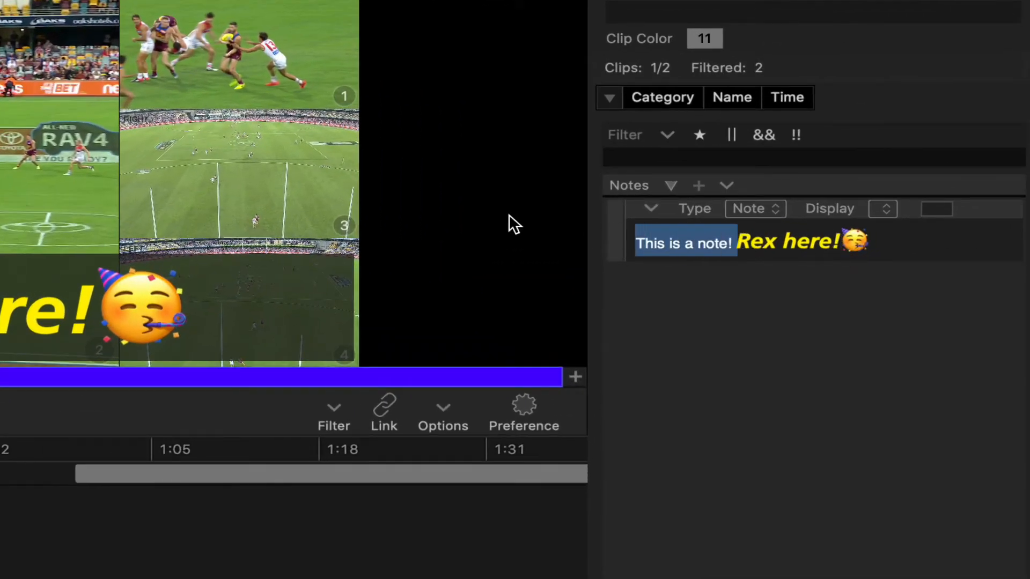
pyautogui.press('BackSpace')
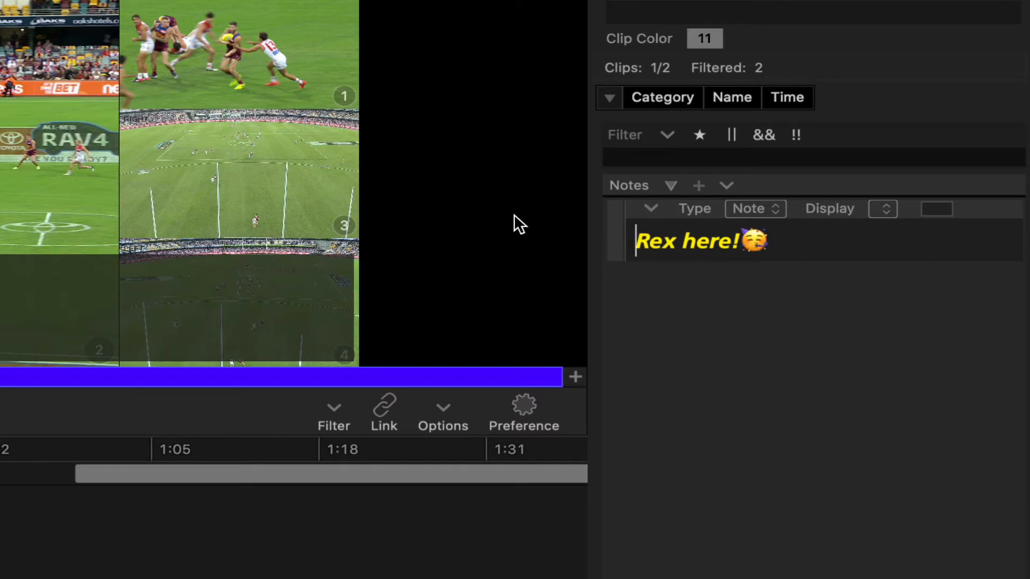
# Set the note's display background color to purple.
pyautogui.click(935, 208)
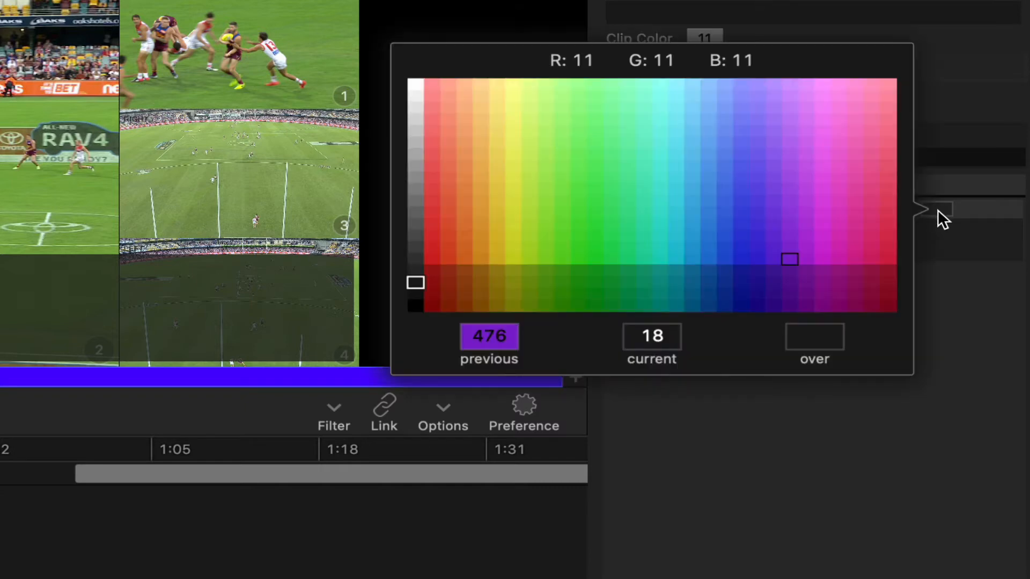
pyautogui.moveTo(651, 244); pyautogui.dragTo(787, 250)
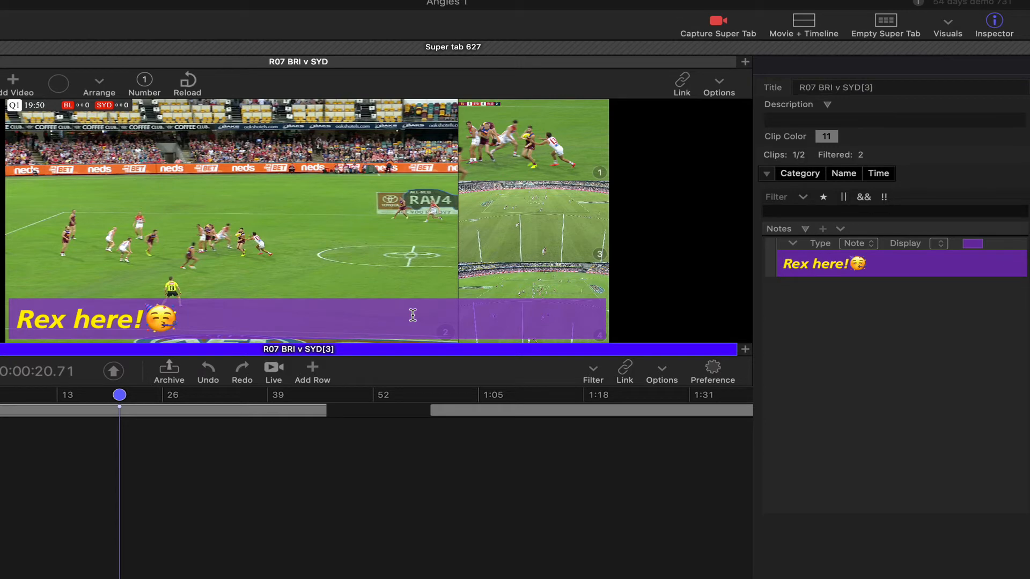
# Switch the notes position to the top of the video.
pyautogui.click(841, 226)
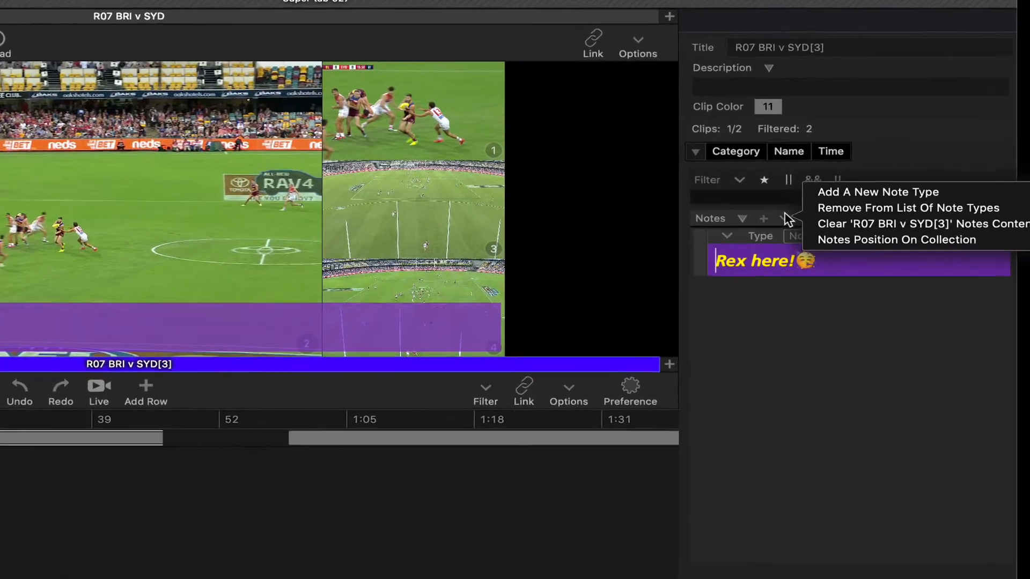
pyautogui.moveTo(906, 250)
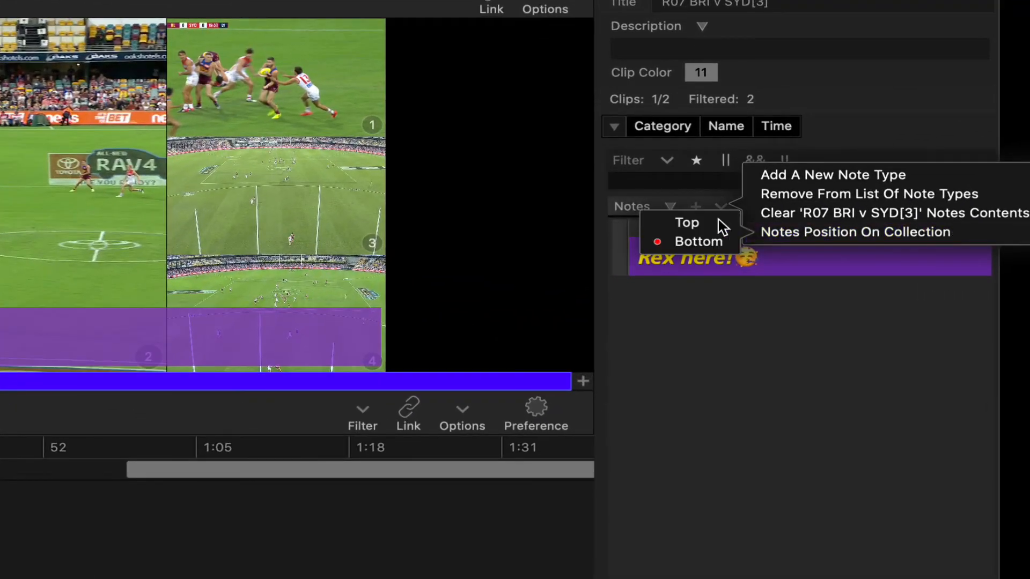
pyautogui.click(722, 227)
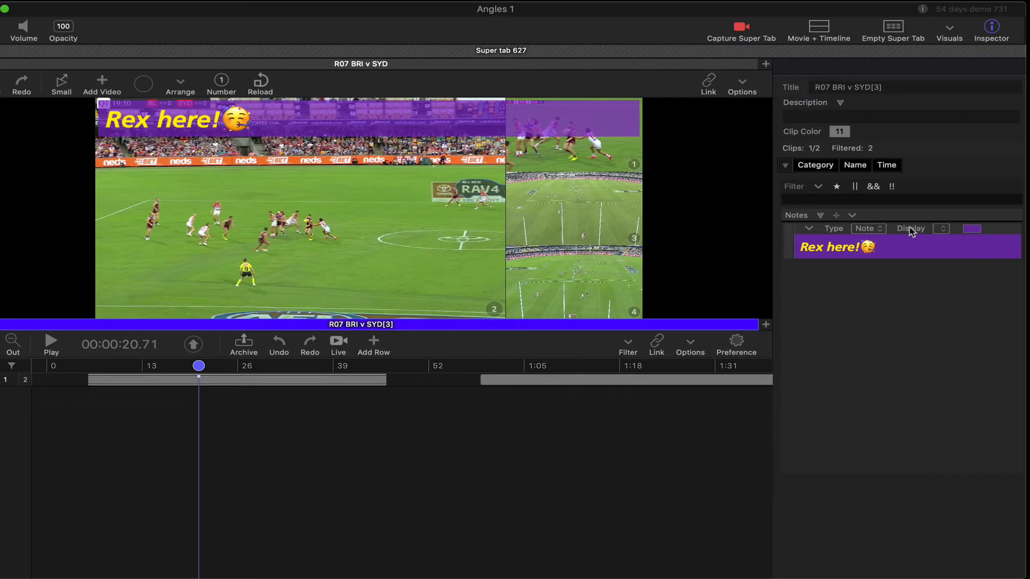
# Switch the notes position back to the bottom of the video.
pyautogui.click(852, 215)
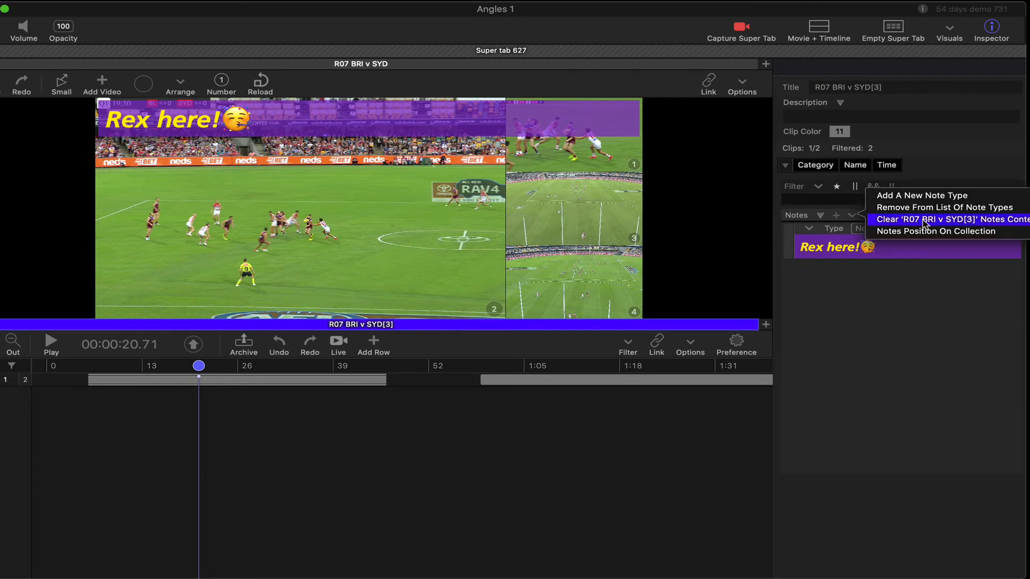
pyautogui.moveTo(928, 232)
pyautogui.click(850, 243)
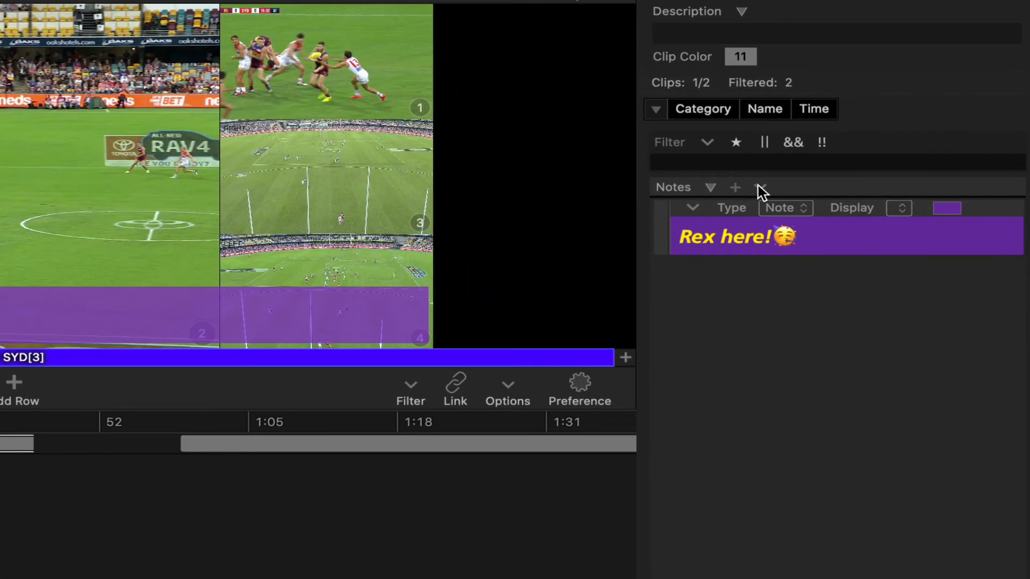
# Create a new note type named Rex.
pyautogui.click(759, 186)
pyautogui.click(861, 152)
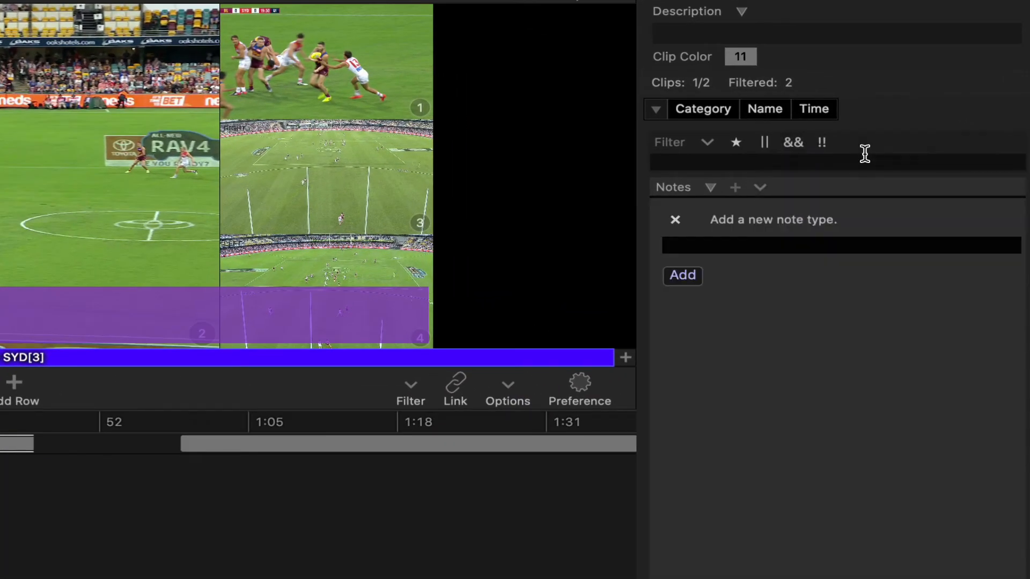
pyautogui.write('Rex')
pyautogui.click(684, 278)
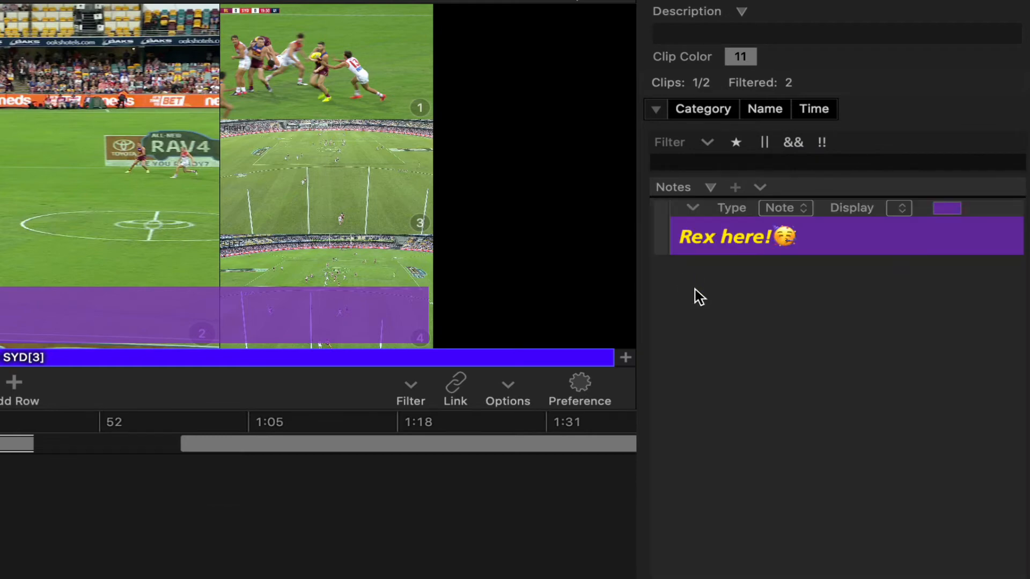
# Add a new note to the clip, removing the extra default one, and set its type to Rex.
pyautogui.click(734, 187)
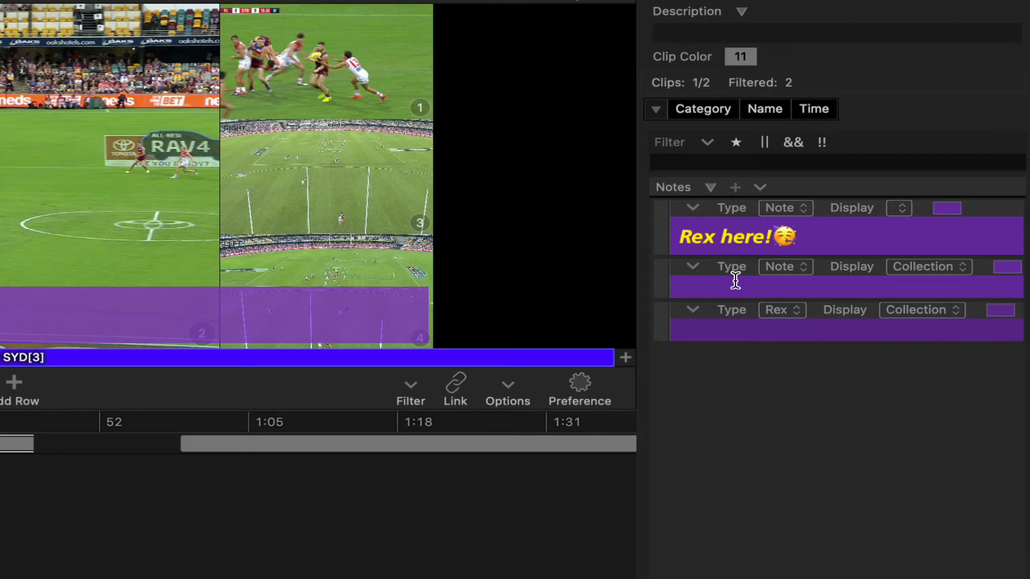
pyautogui.click(695, 270)
pyautogui.click(774, 263)
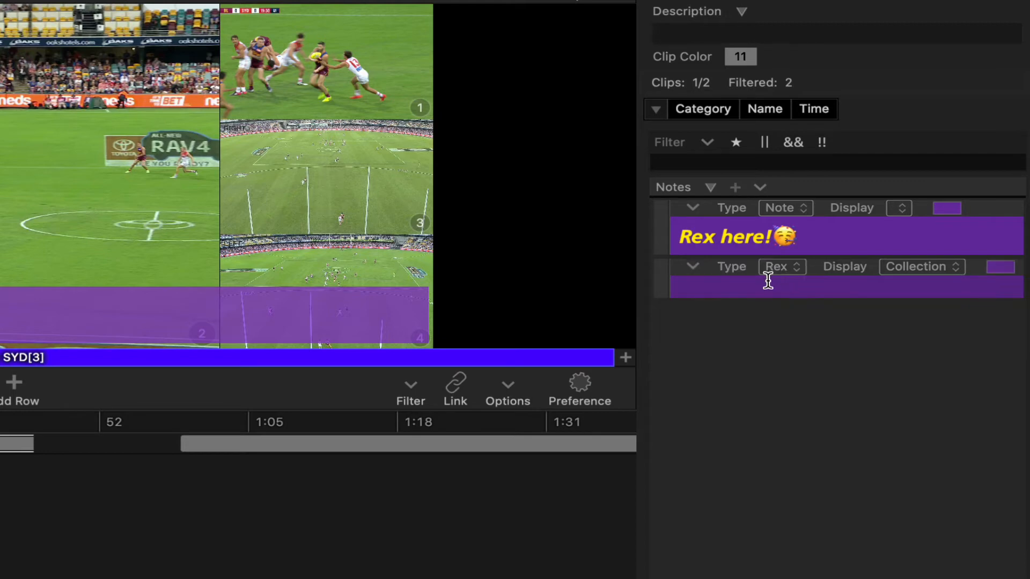
pyautogui.click(779, 288)
# Set the Rex note's color to dark red and enter "This is a note!" as its text.
pyautogui.click(998, 268)
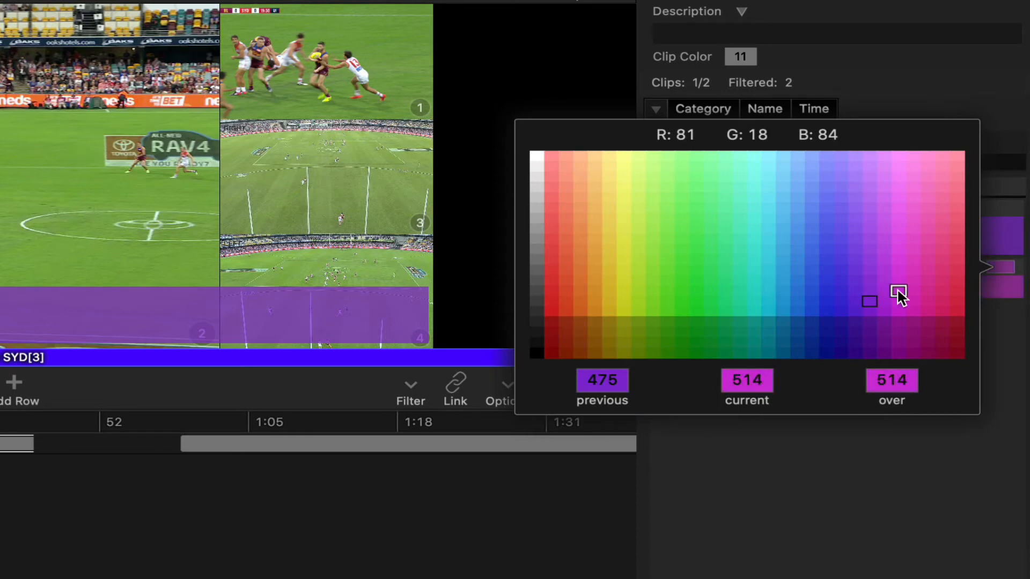
pyautogui.click(957, 308)
pyautogui.click(772, 287)
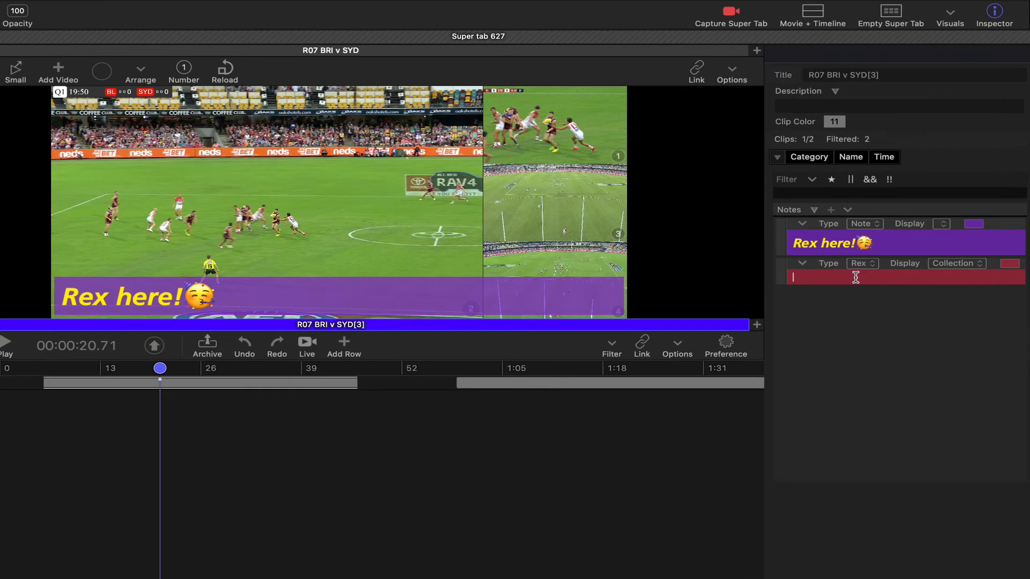
pyautogui.write('This is')
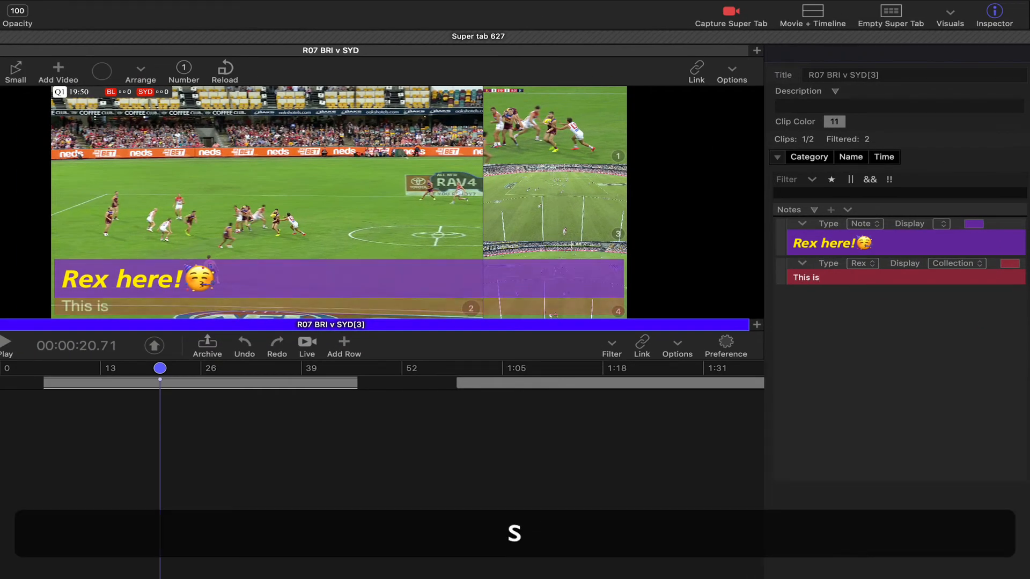
pyautogui.write(' a note!')
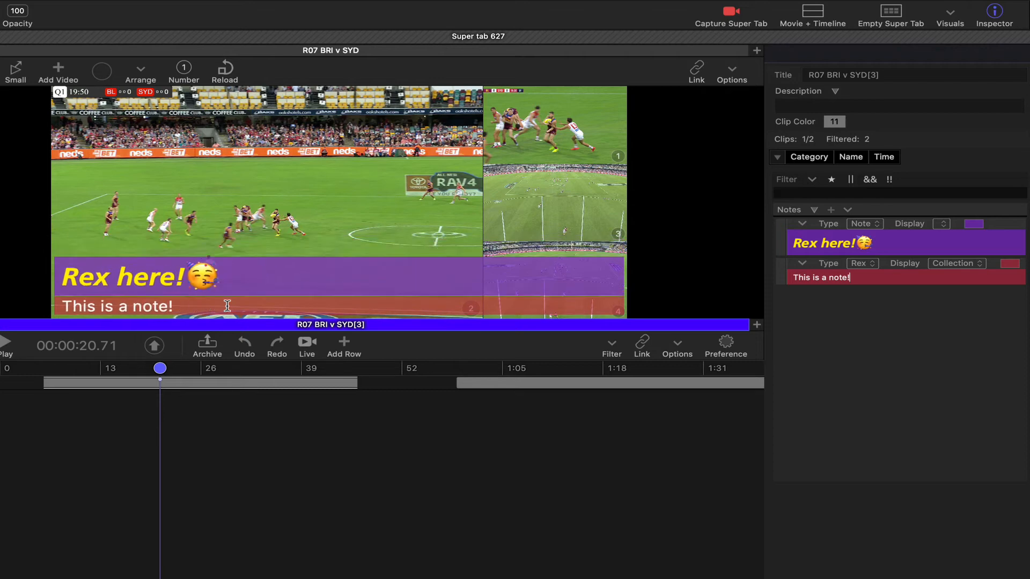
# Make the "This is a note!" text bold in the note overlay on the video.
pyautogui.press('super')
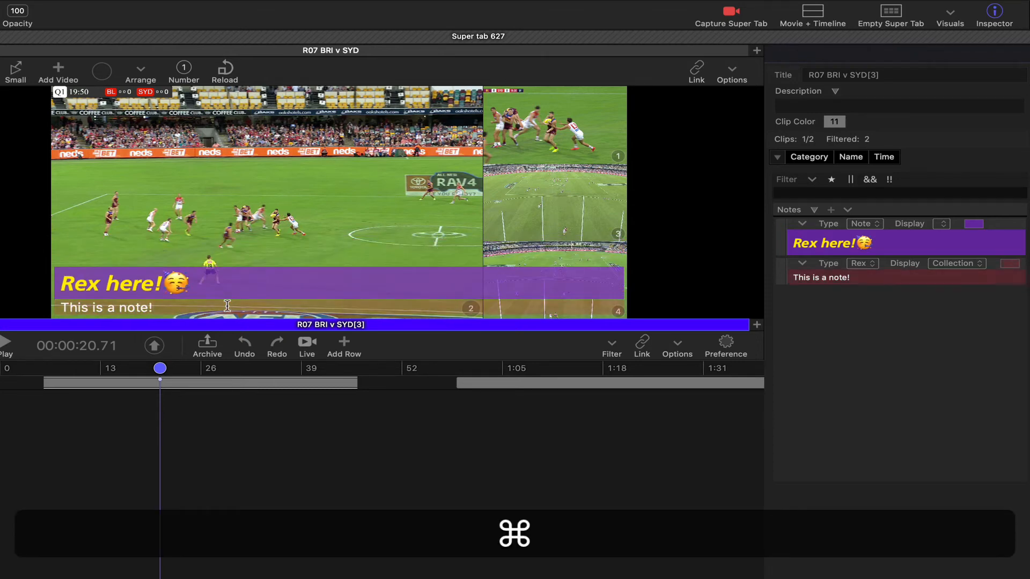
pyautogui.scroll(-8, 227, 306)
pyautogui.scroll(4, 228, 307)
pyautogui.scroll(4, 228, 307)
pyautogui.click(228, 306)
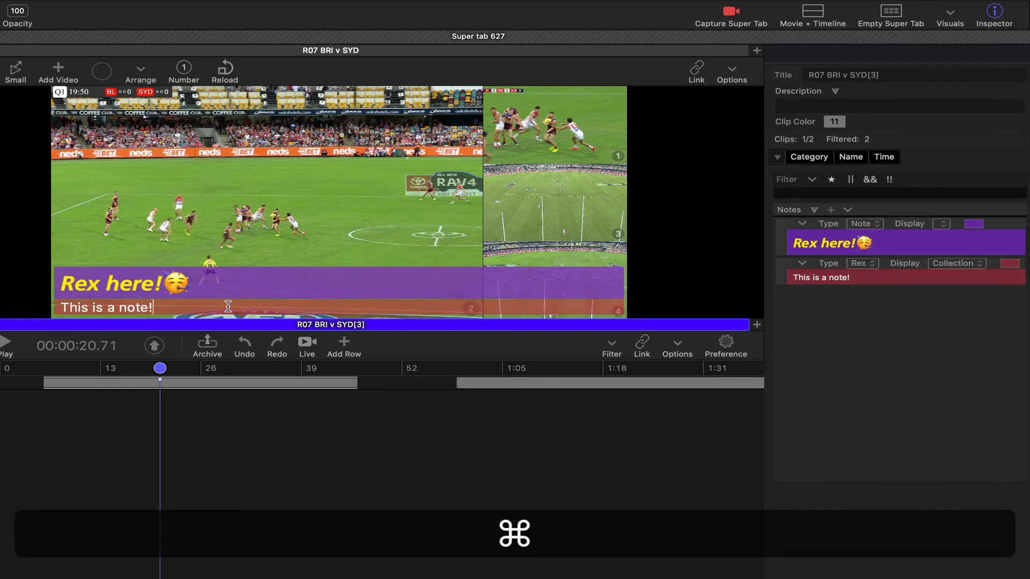
pyautogui.moveTo(228, 306); pyautogui.dragTo(49, 307)
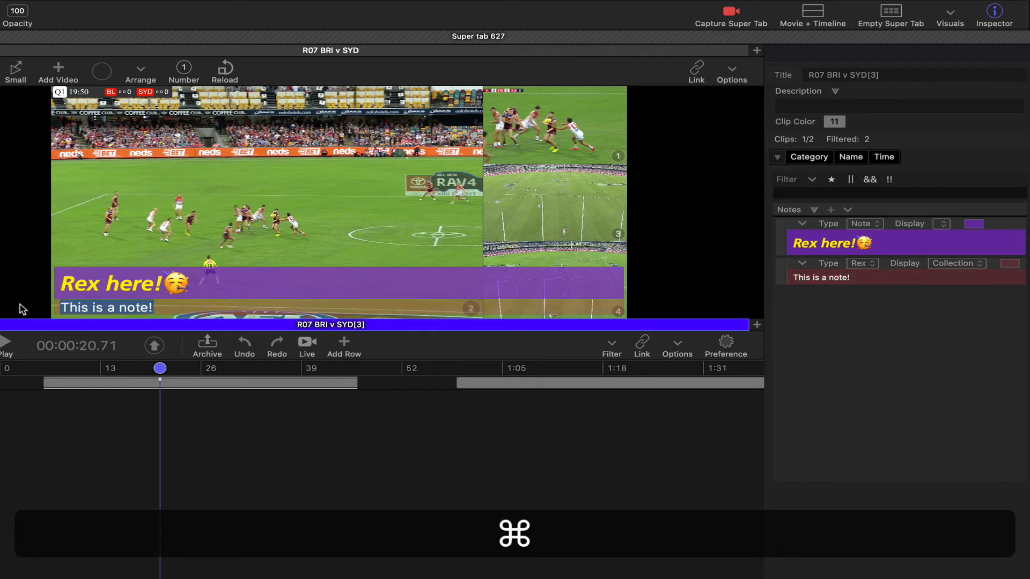
pyautogui.press('super+b')
pyautogui.click(170, 307)
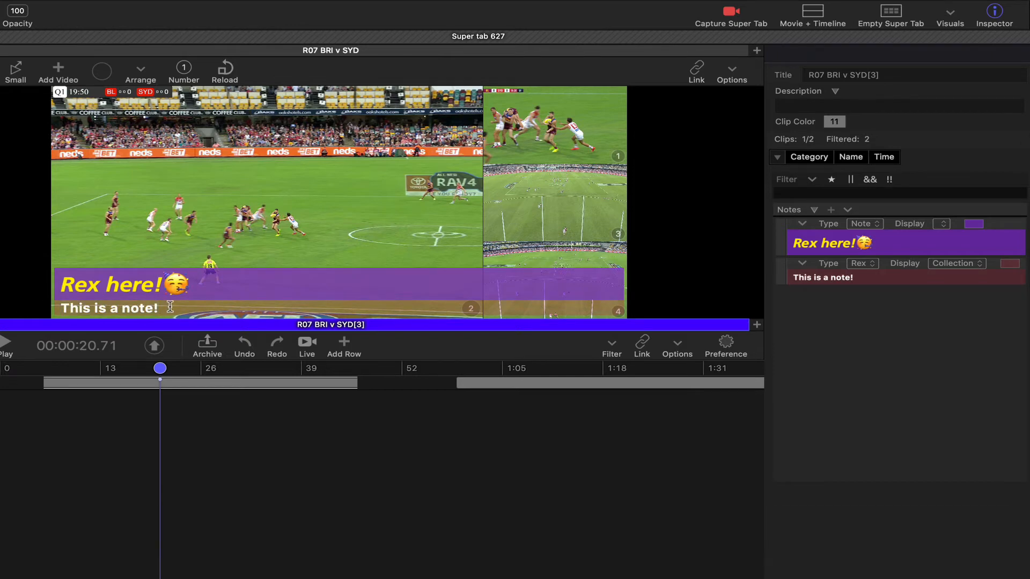
# Move the playhead along the clip and set the Rex note's display to Off.
pyautogui.click(214, 383)
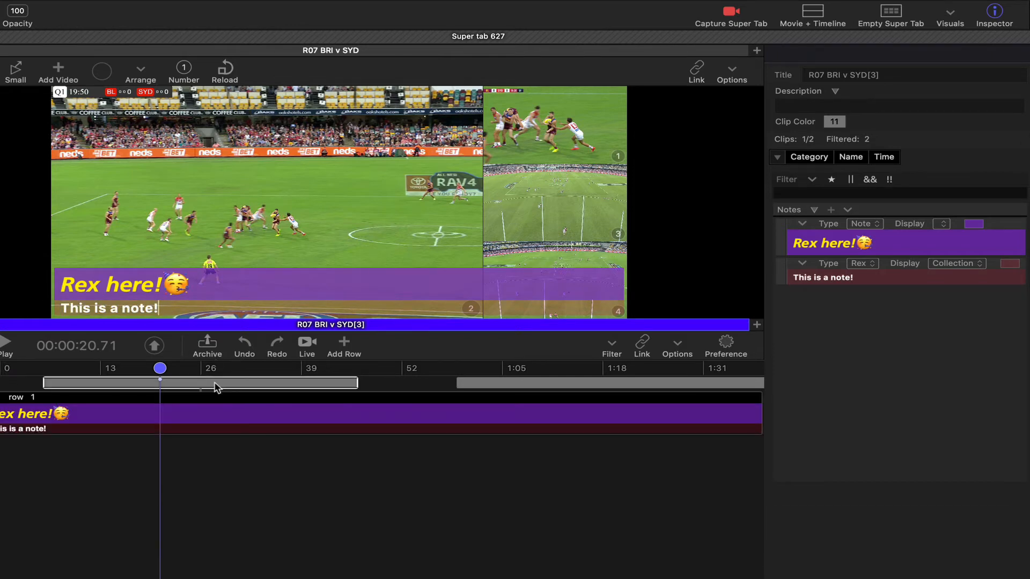
pyautogui.click(398, 391)
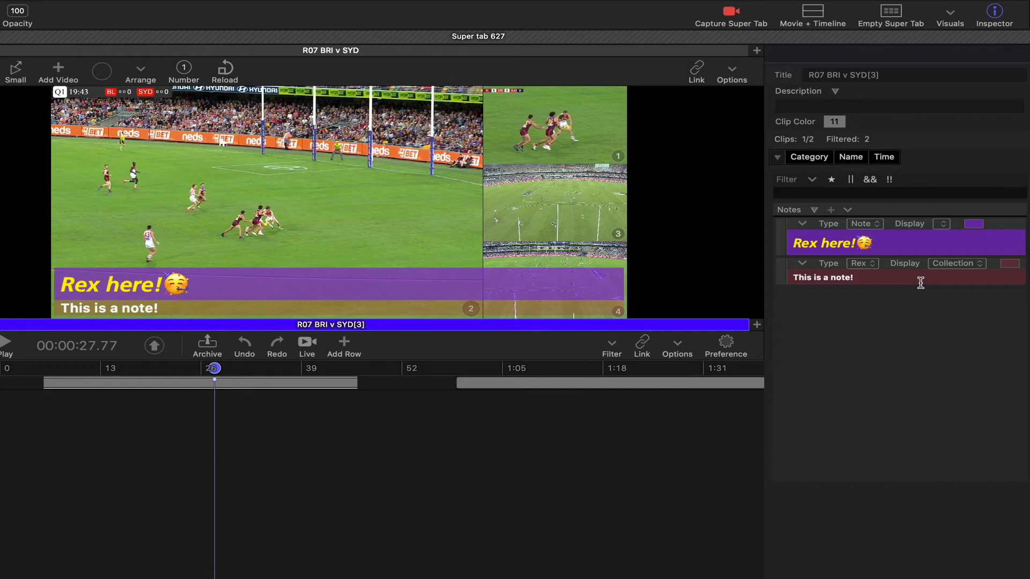
pyautogui.click(952, 266)
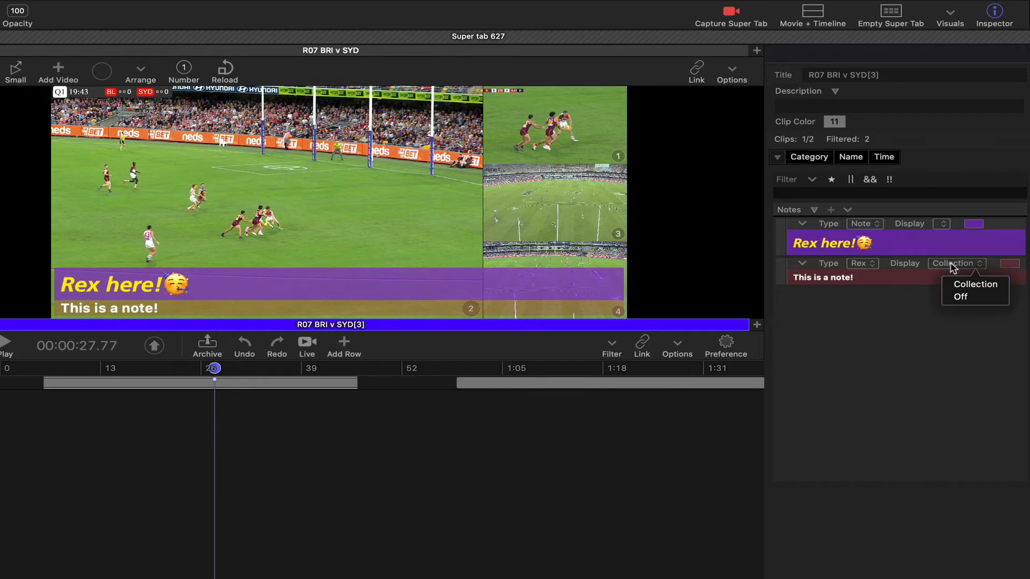
pyautogui.click(958, 301)
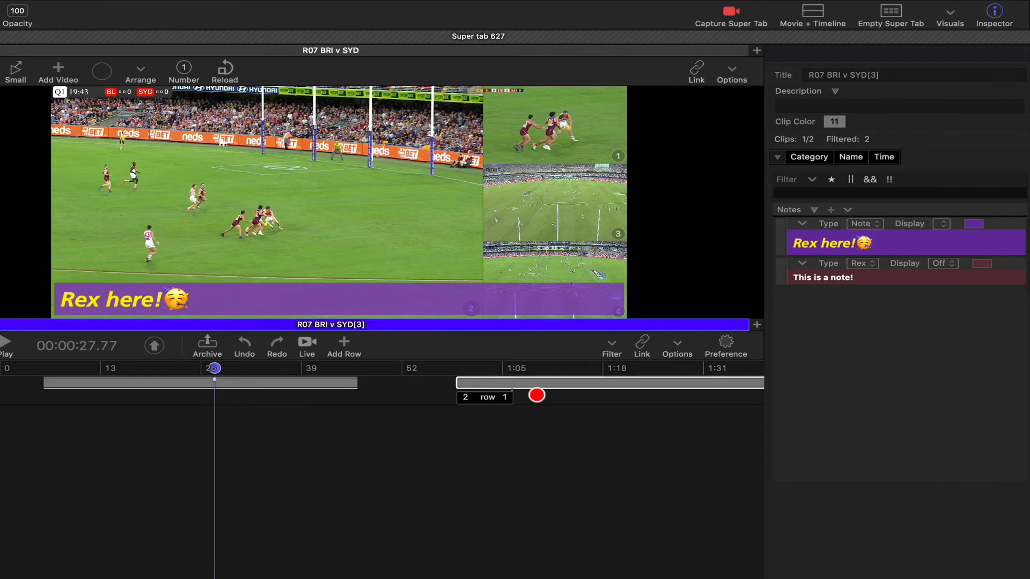
# Select the second clip and enter "This is a note" in its Note-type note.
pyautogui.click(525, 384)
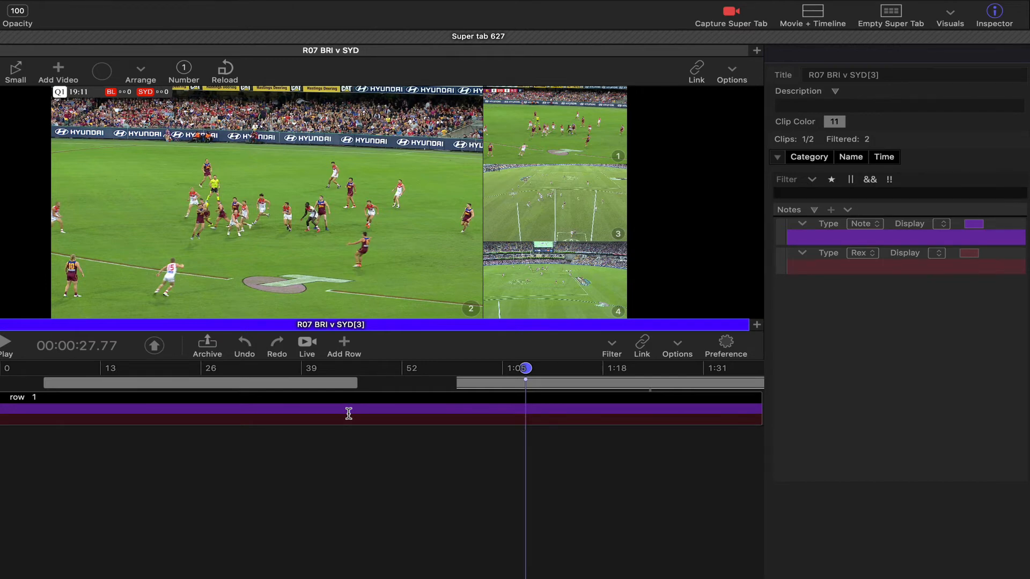
pyautogui.click(847, 211)
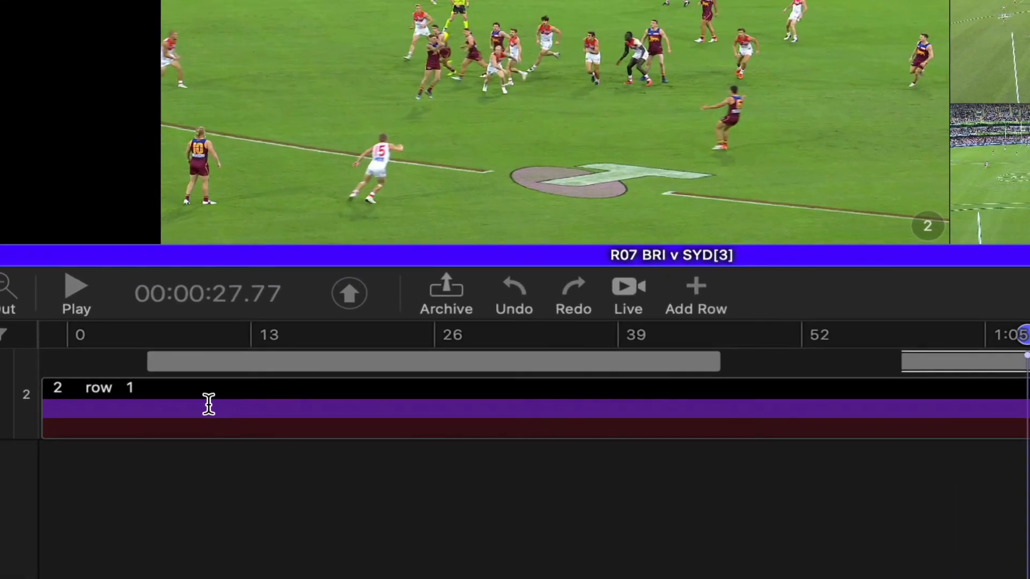
pyautogui.hotkey('shift', 'Tab')
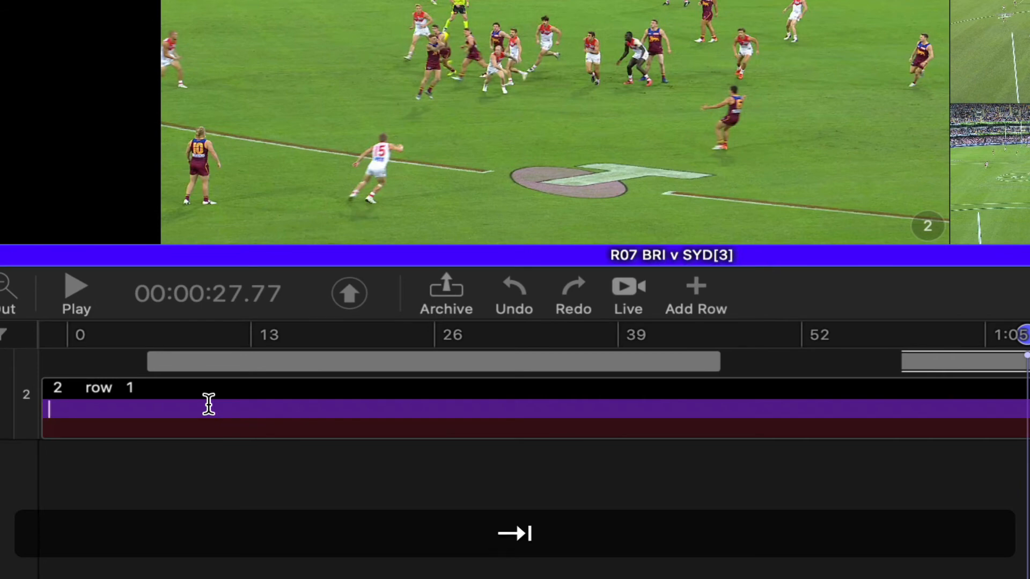
pyautogui.hotkey('shift', 'Tab')
pyautogui.write('This is a note')
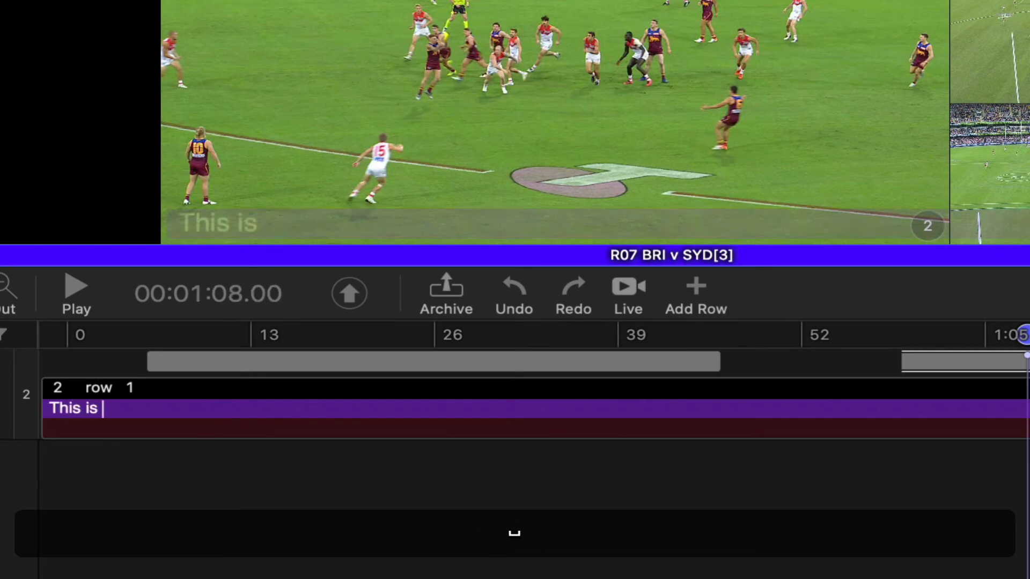
# Move to the second clip's Rex note and enter "sdfjsndfkjbnsdfkj" as its text.
pyautogui.press('Tab')
pyautogui.write('sdfjsndfkjbnsdfkj')
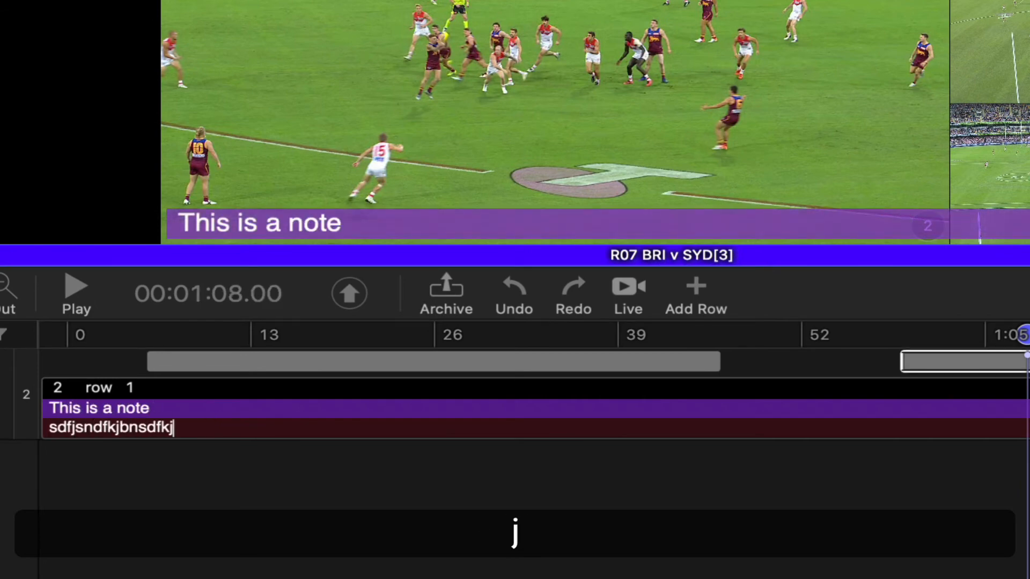
pyautogui.hotkey('ctrl', 'Return')
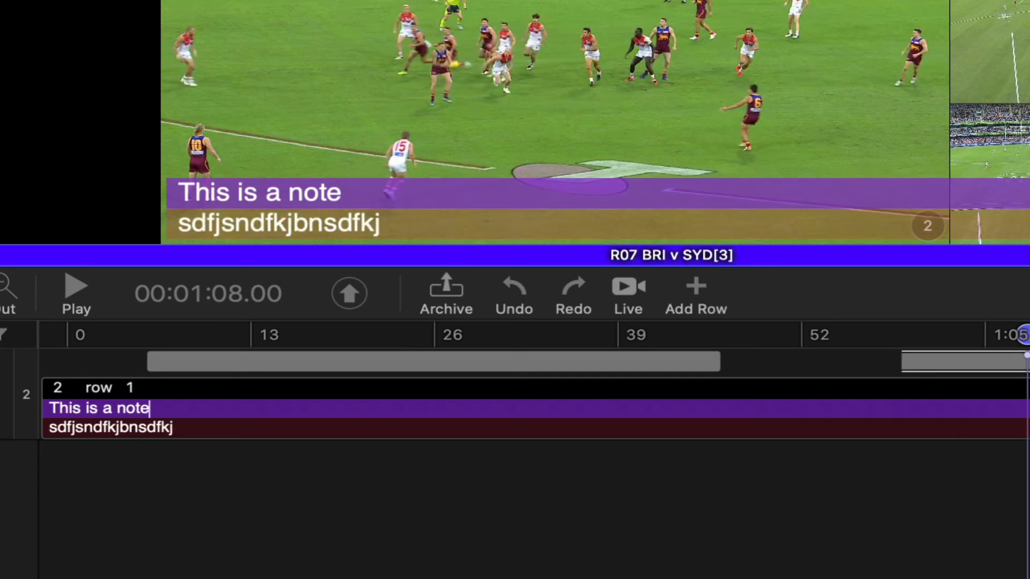
# Jump between the two clips' notes using the next and previous note navigation.
pyautogui.click(450, 361)
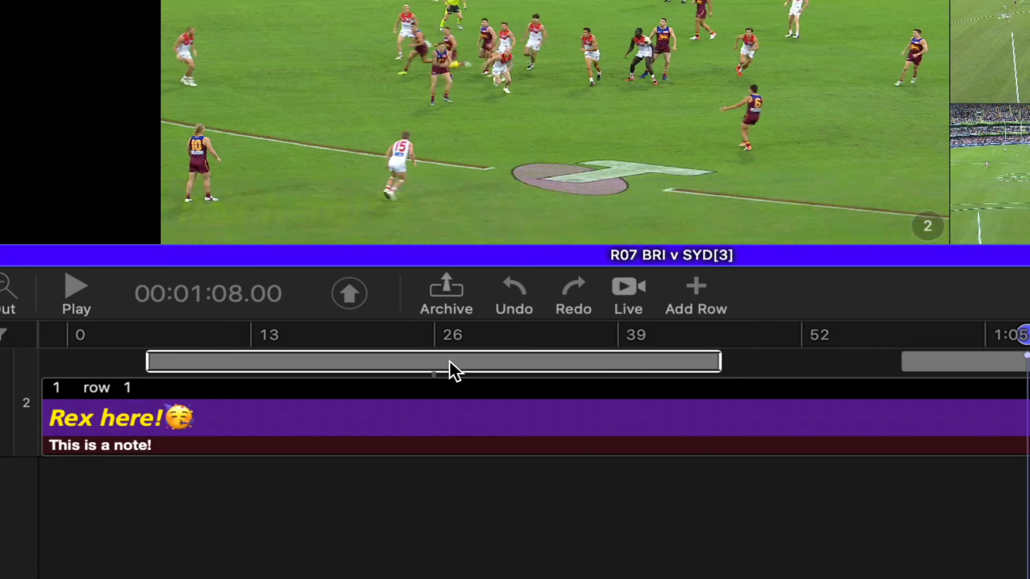
pyautogui.click(450, 362)
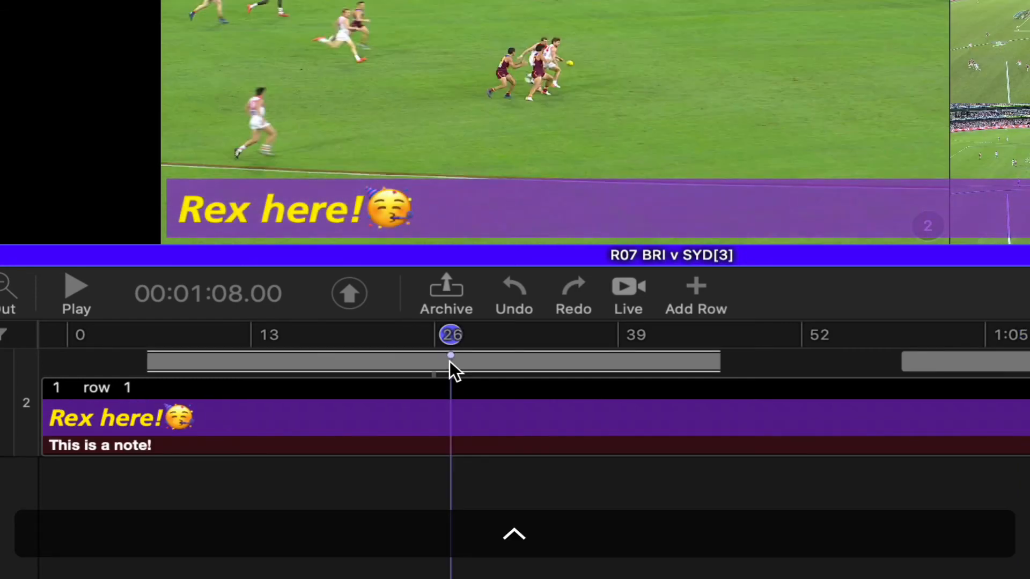
pyautogui.press('ctrl')
pyautogui.hotkey('ctrl', 'n')
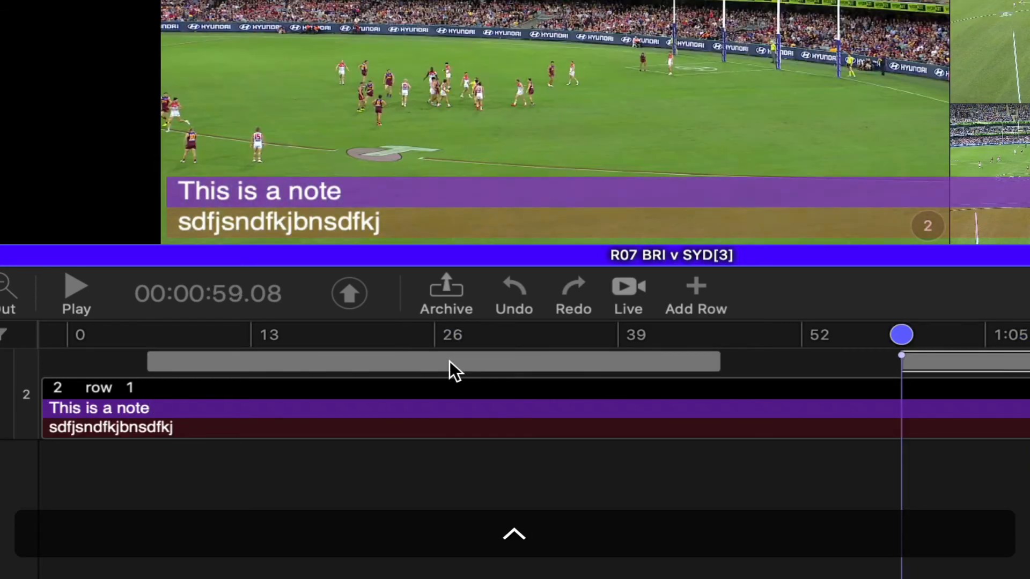
pyautogui.hotkey('ctrl', 'shift', 'n')
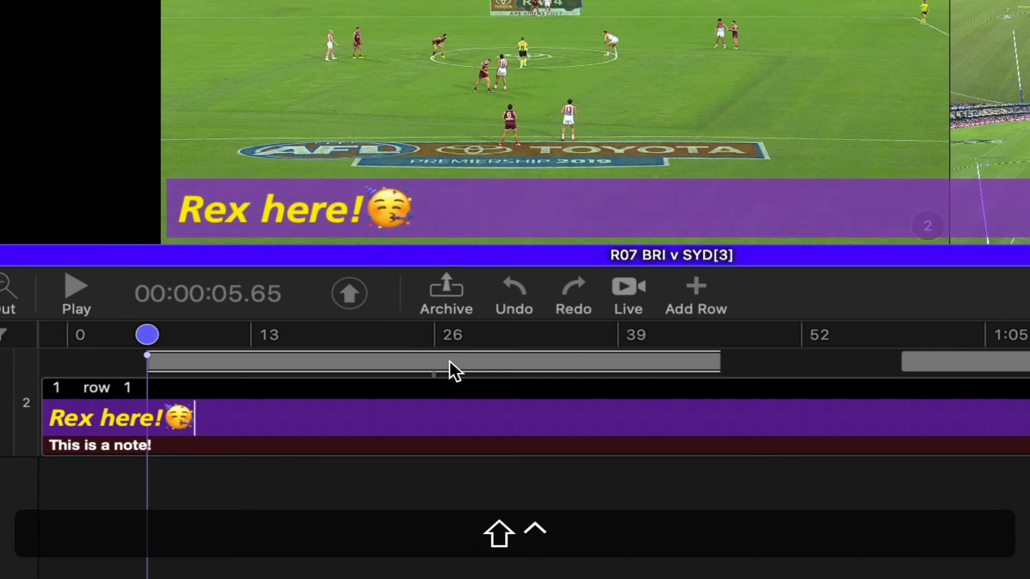
pyautogui.press('Tab')
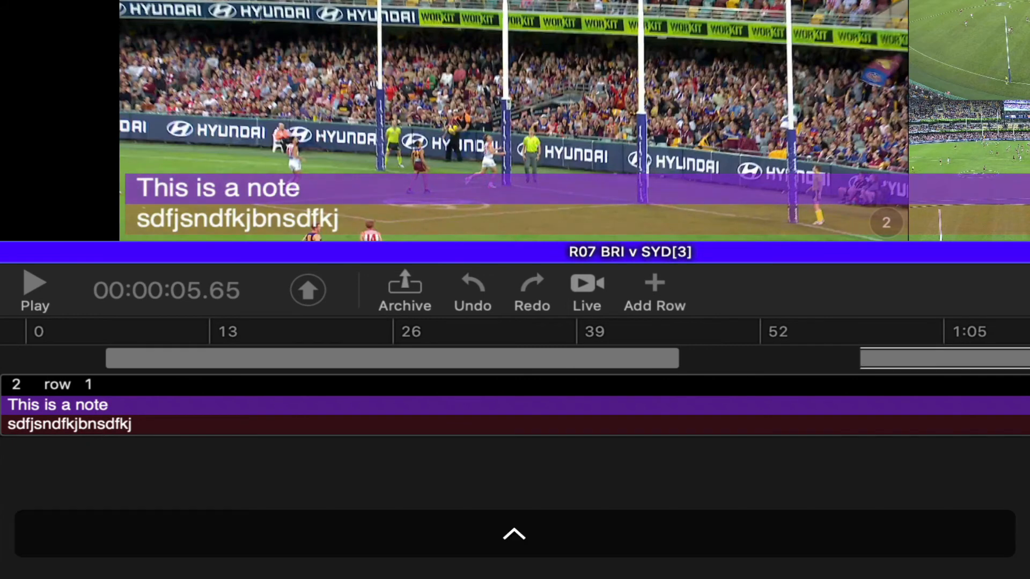
pyautogui.hotkey('ctrl', 'Return')
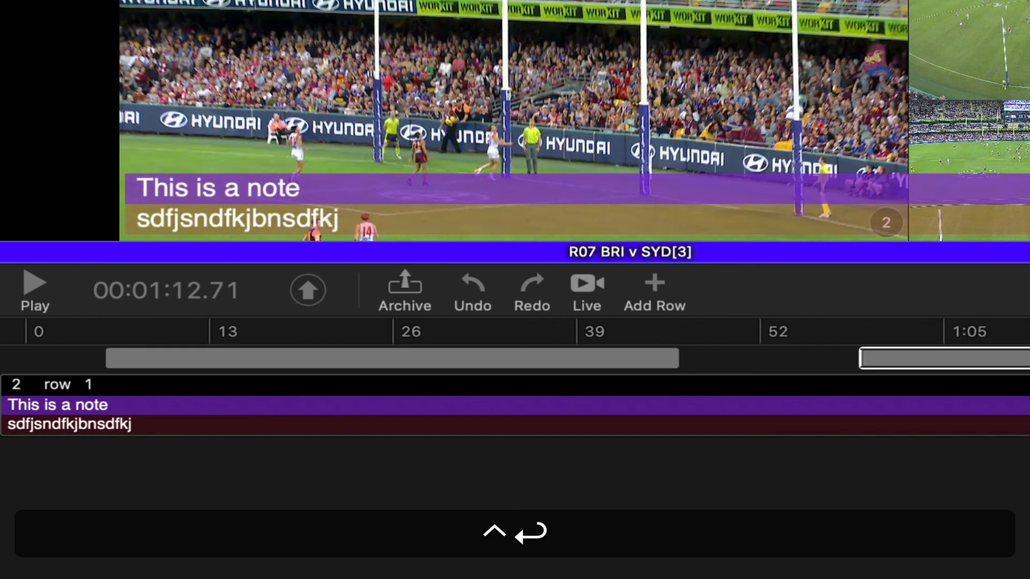
# Append "dsafasdf" to the second clip's Note text, delete it again and leave editing.
pyautogui.write('dsafasdf')
pyautogui.press('BackSpace')
pyautogui.press('BackSpace')
pyautogui.press('BackSpace')
pyautogui.press('BackSpace')
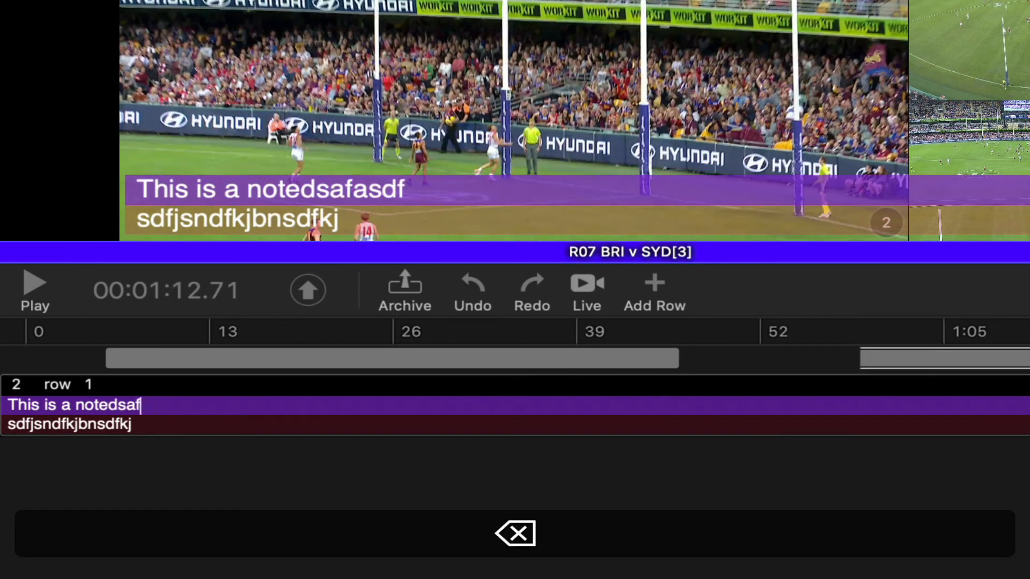
pyautogui.press('BackSpace')
pyautogui.press('BackSpace')
pyautogui.press('BackSpace')
pyautogui.press('BackSpace')
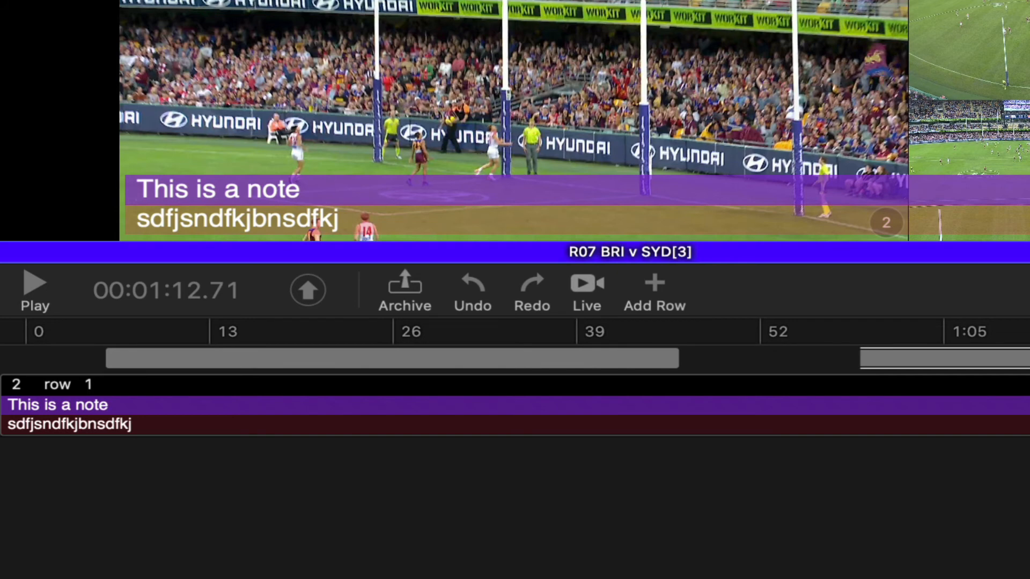
pyautogui.press('Escape')
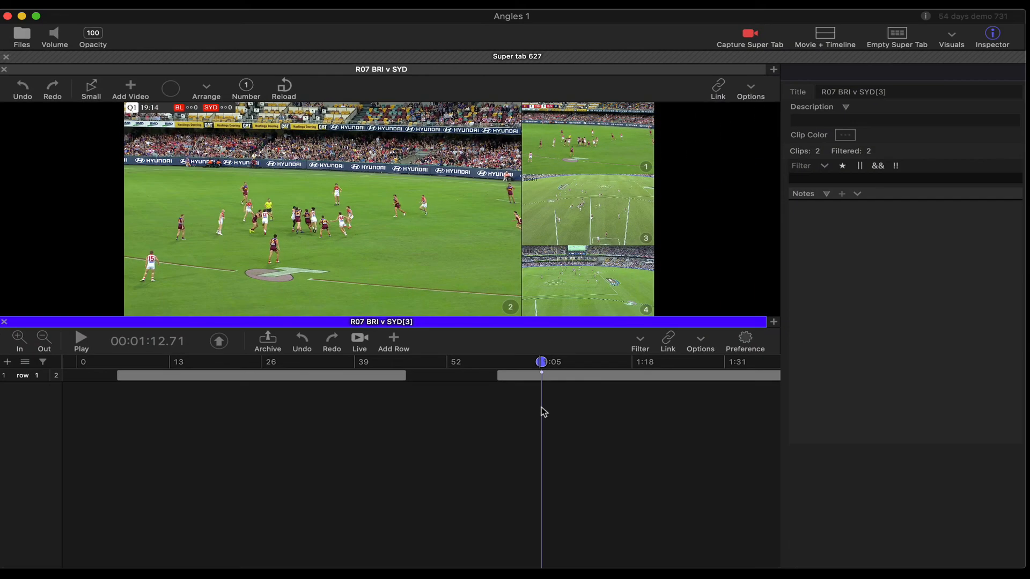
# Split the pane to the right to open a markup tab beside the video.
pyautogui.click(774, 71)
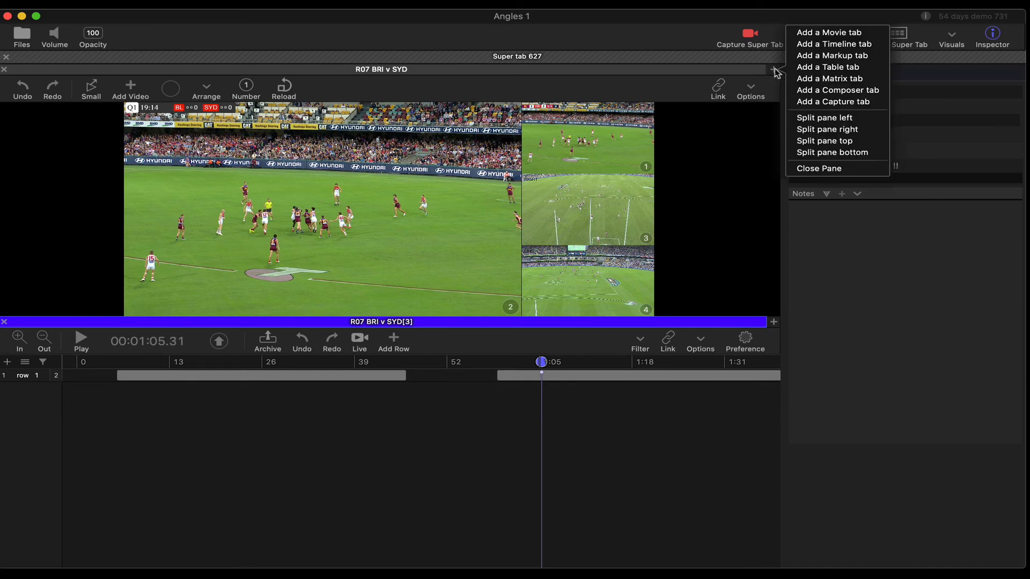
pyautogui.click(816, 130)
pyautogui.click(562, 192)
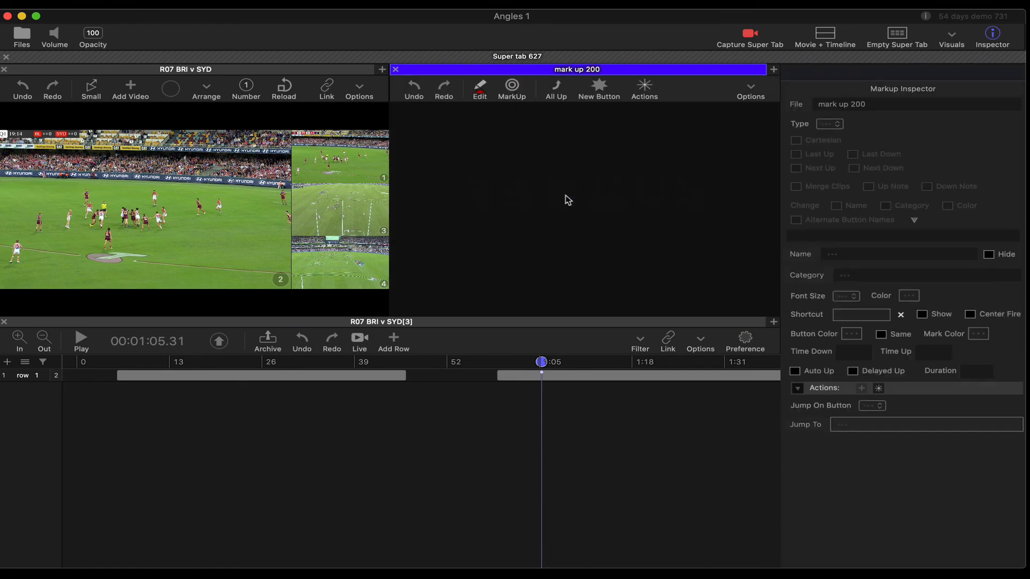
# Create a new markup button, place it near the tab's top corner, and enable its Up Note and Down Note options.
pyautogui.click(599, 86)
pyautogui.moveTo(545, 163); pyautogui.dragTo(471, 146)
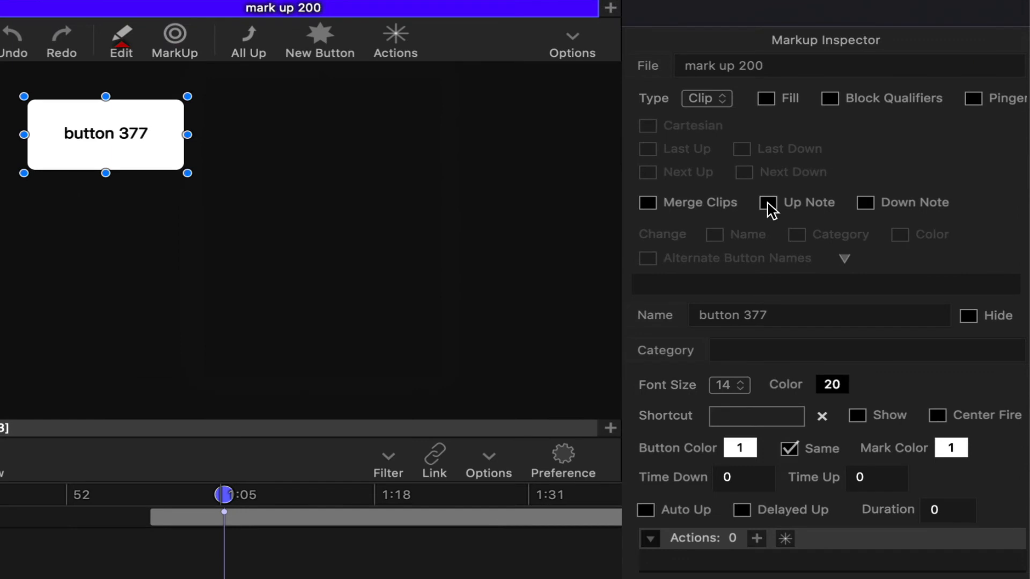
pyautogui.click(815, 197)
pyautogui.click(894, 196)
# Re-toggle the button's Up Note and Down Note options and switch the markup tab into MarkUp mode.
pyautogui.click(806, 204)
pyautogui.click(809, 211)
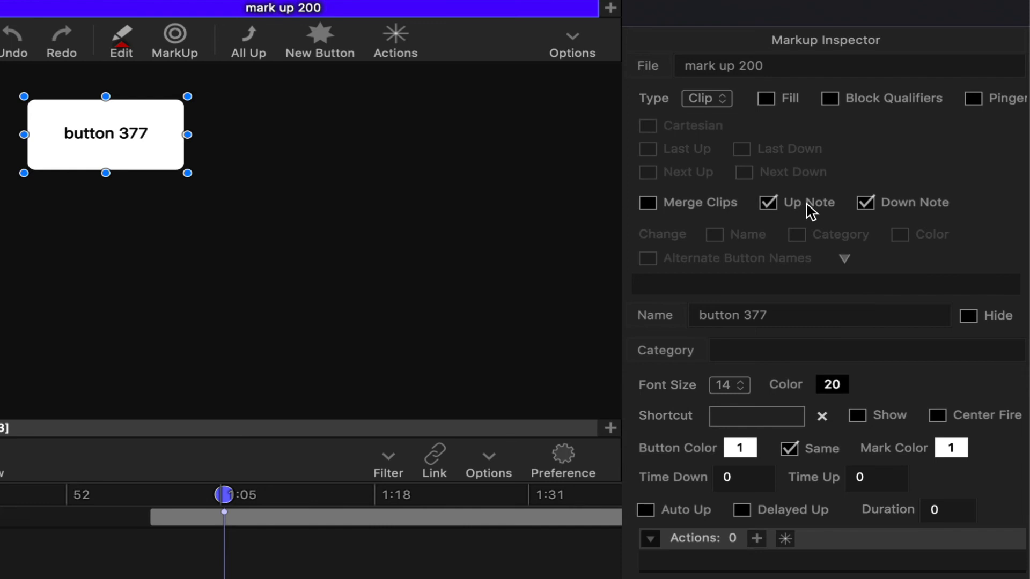
pyautogui.click(876, 213)
pyautogui.click(217, 277)
pyautogui.click(175, 32)
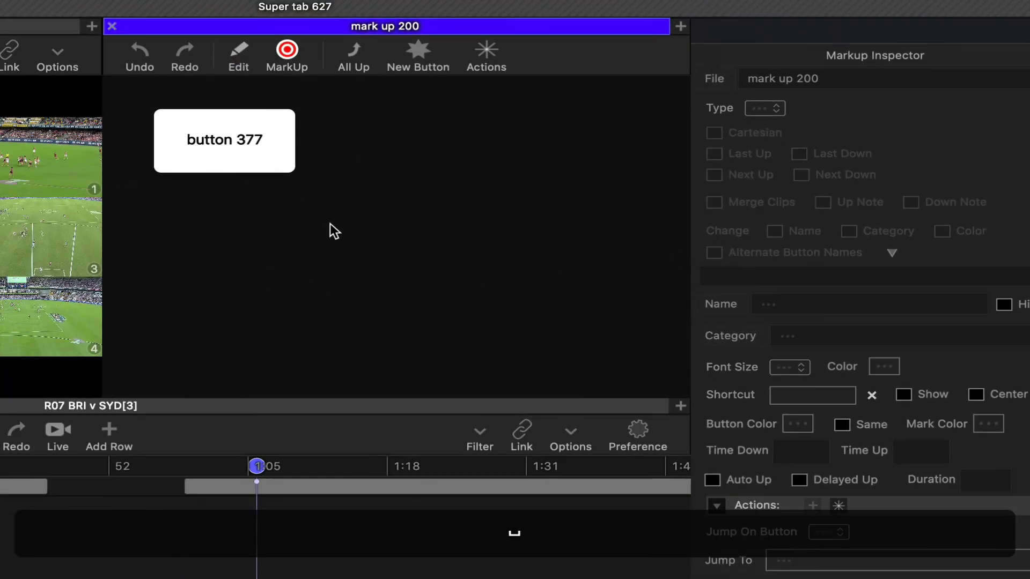
# Fire button 377 to mark a clip at the playhead and open its notes window.
pyautogui.click(78, 140)
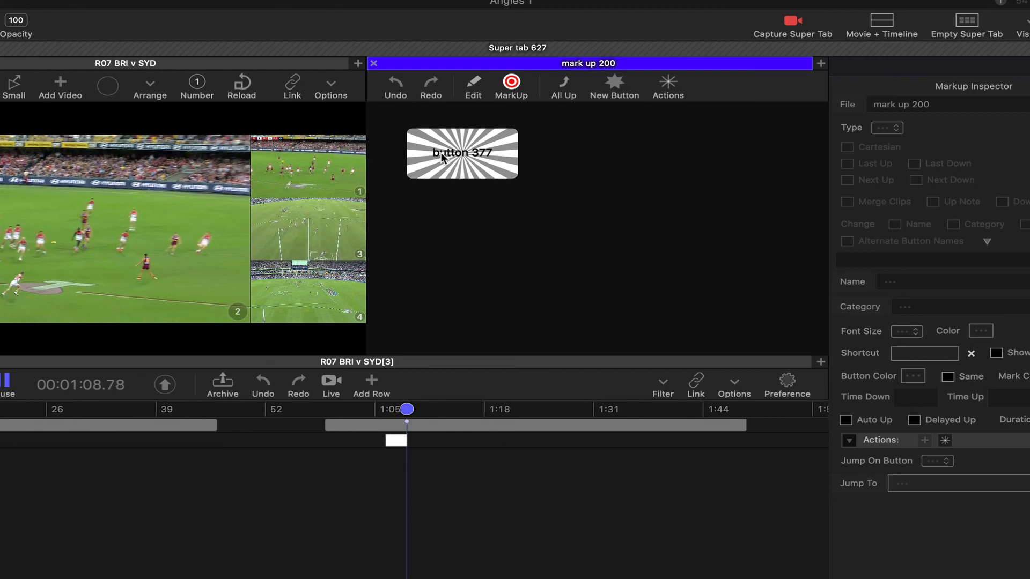
pyautogui.click(443, 157)
pyautogui.press('BackSpace')
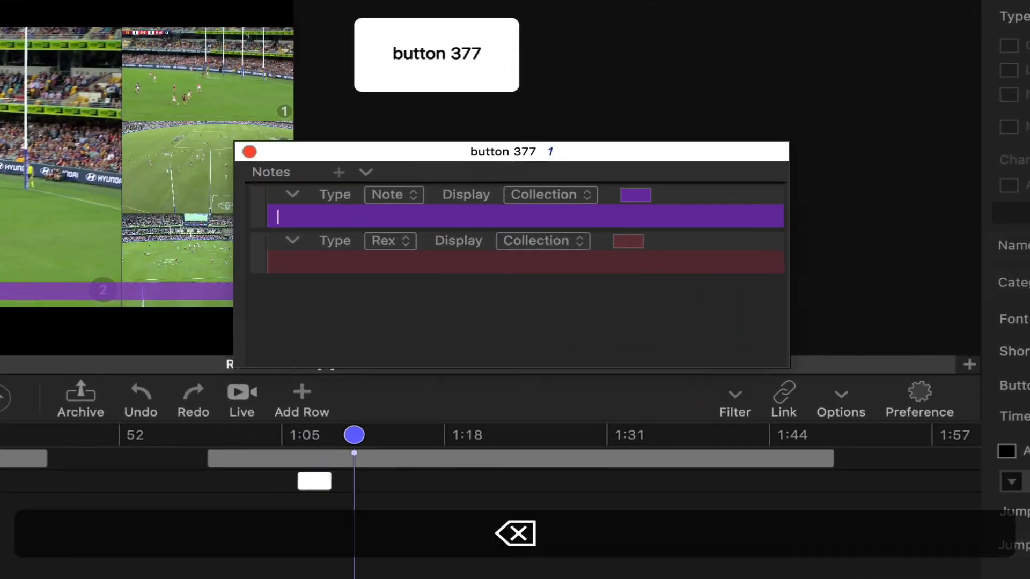
# Enter "This is a note" in both the Note-type and the Rex-type note fields.
pyautogui.hotkey('shift', 'BackSpace')
pyautogui.write('This is a note')
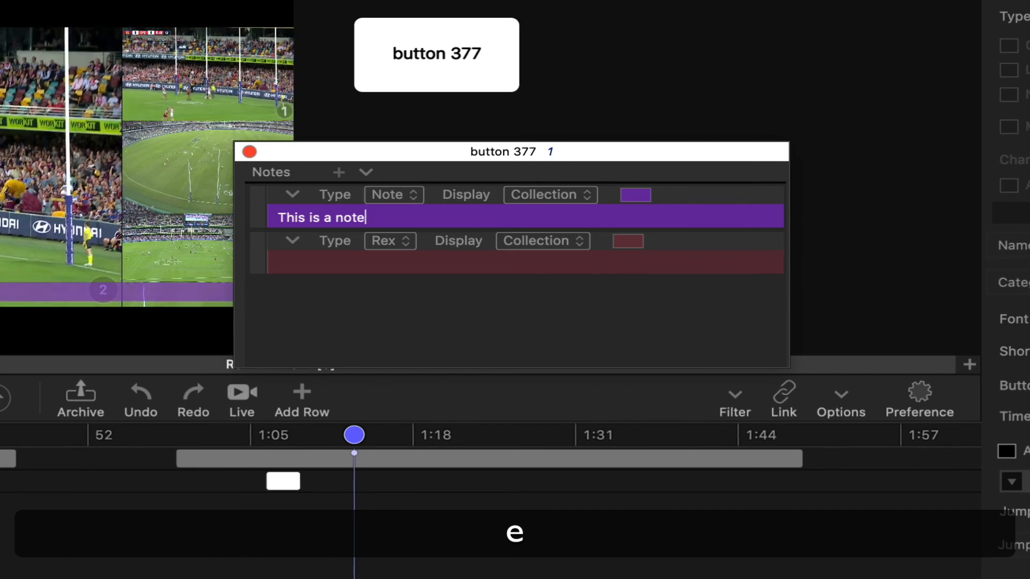
pyautogui.press('Tab')
pyautogui.write('Thsi')
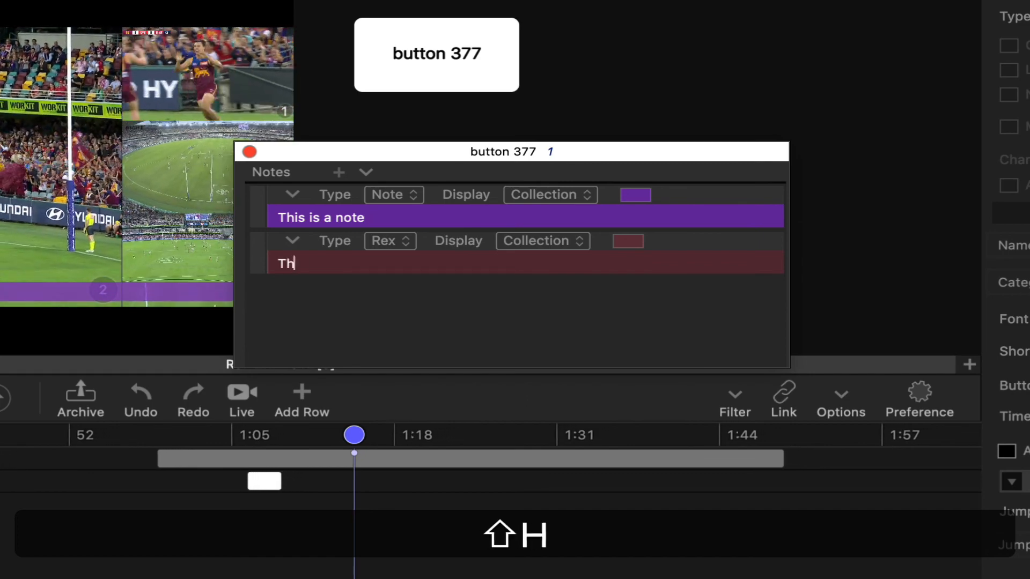
pyautogui.press('BackSpace')
pyautogui.press('BackSpace')
pyautogui.press('BackSpace')
pyautogui.write('is ')
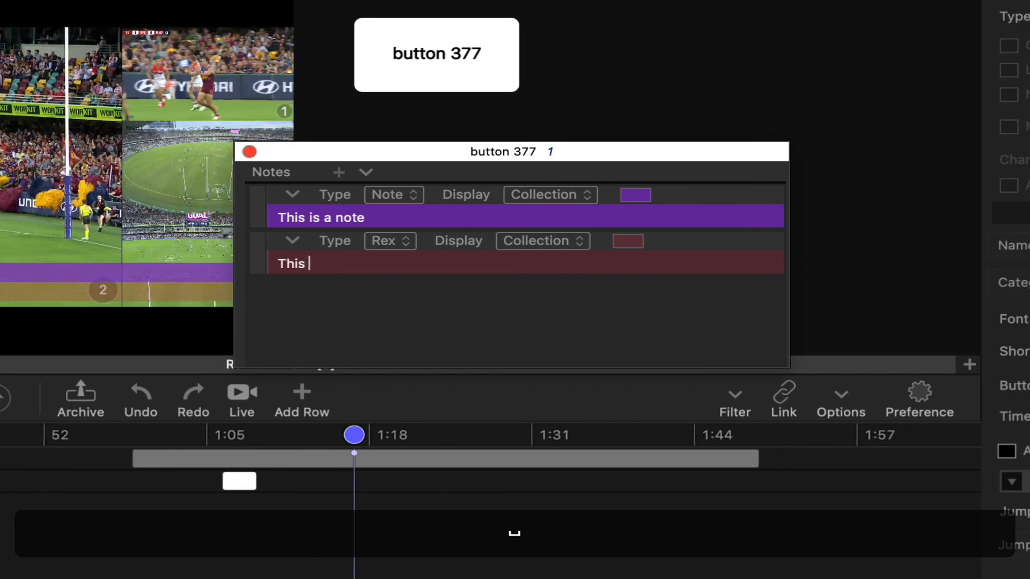
pyautogui.write('is a note')
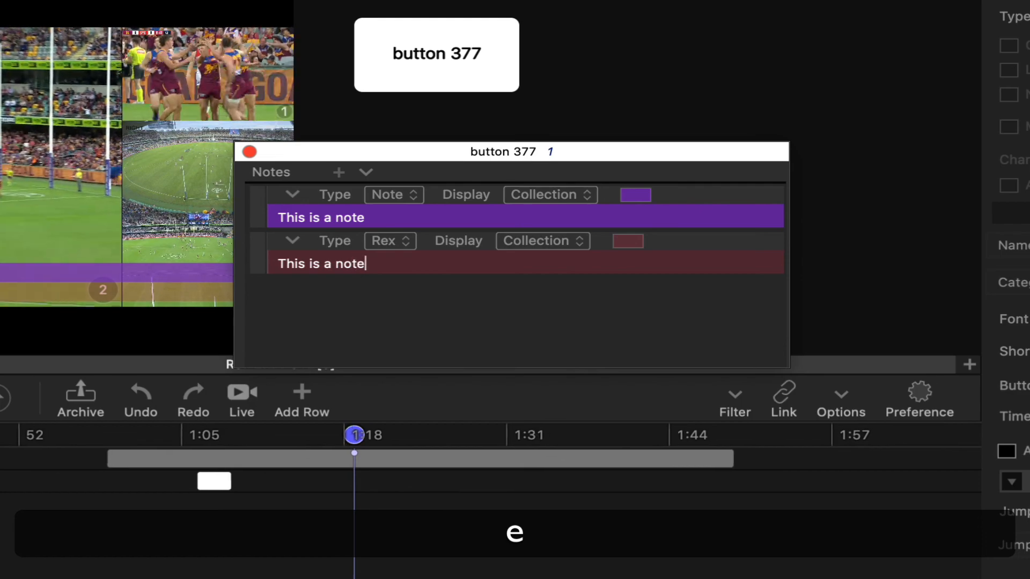
# Finish editing the notes and close the button's notes window.
pyautogui.press('Return')
pyautogui.press('BackSpace')
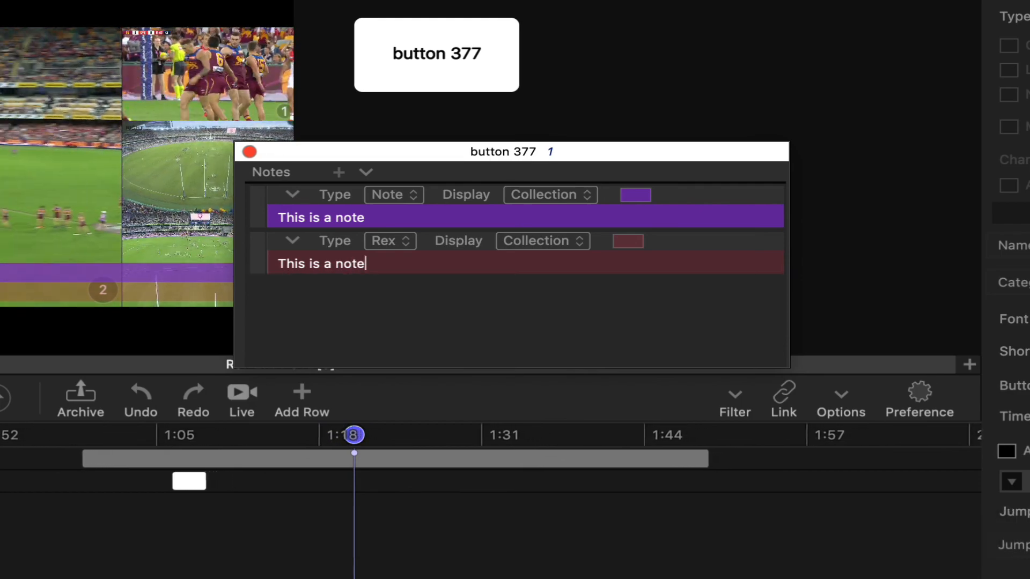
pyautogui.press('Escape')
pyautogui.press('super+w')
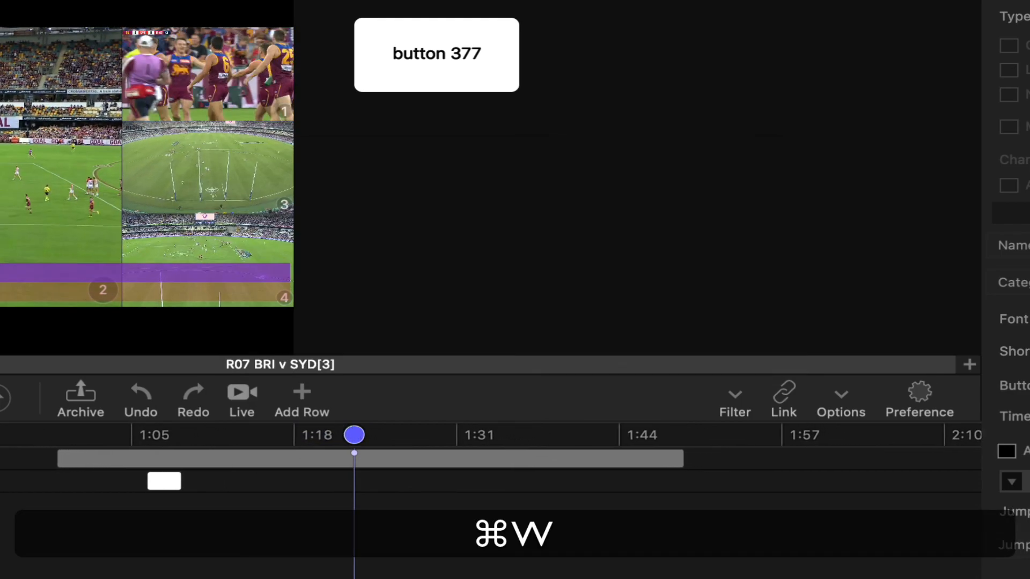
# Select the new clip and reorder its notes so the Rex note sits above the Note.
pyautogui.click(164, 481)
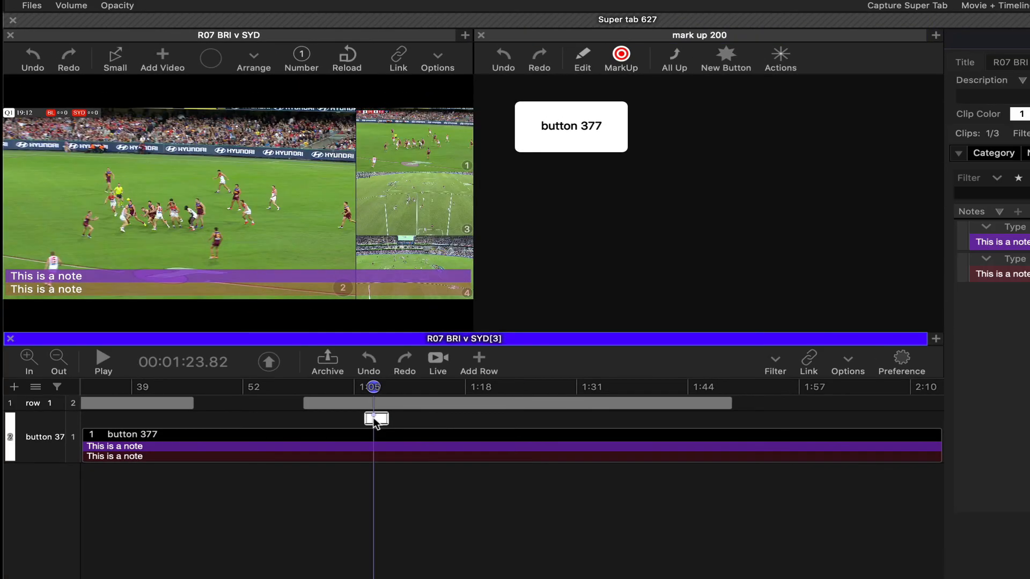
pyautogui.click(209, 463)
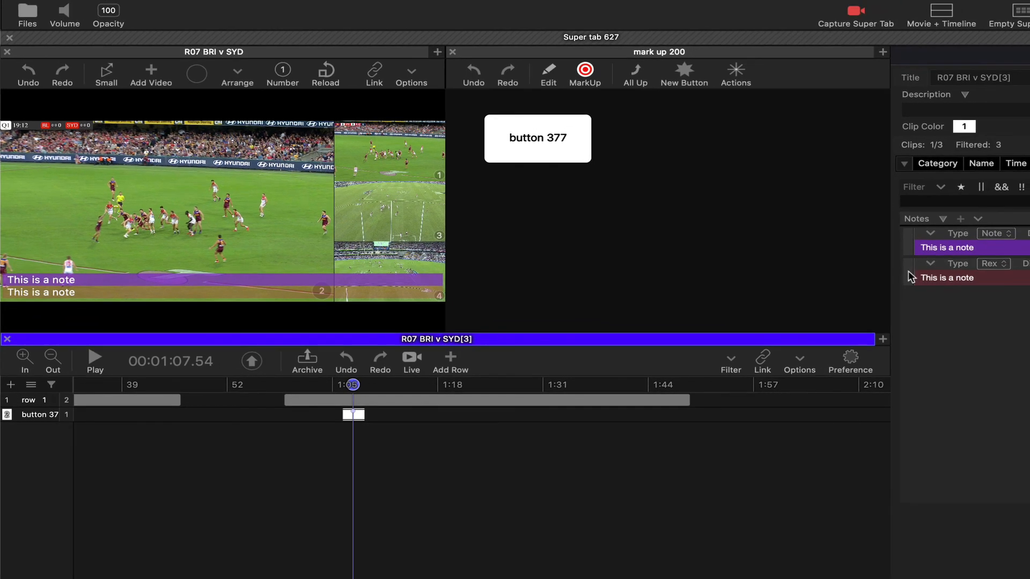
pyautogui.moveTo(910, 277); pyautogui.dragTo(911, 244)
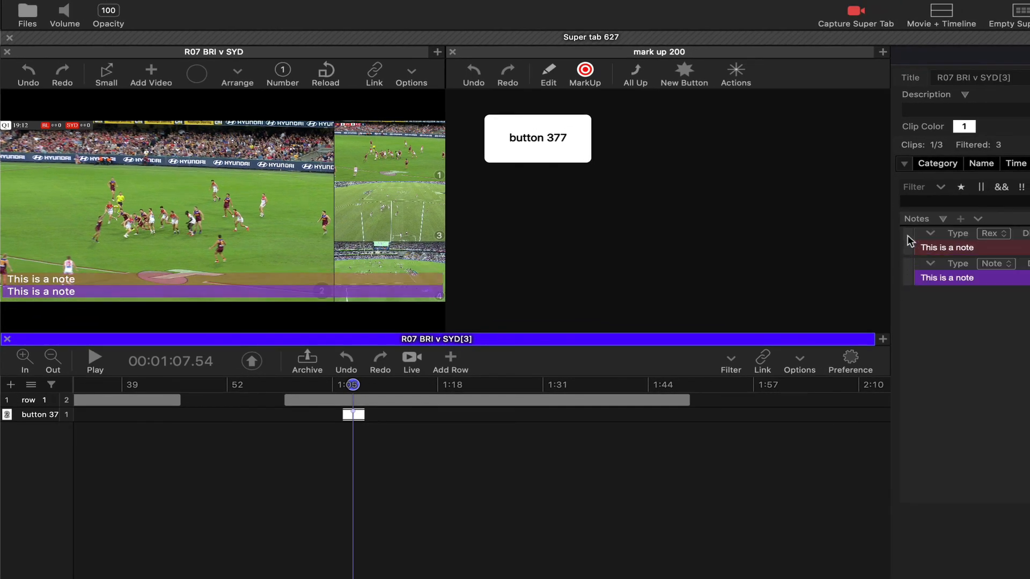
pyautogui.moveTo(910, 242)
pyautogui.mouseDown()
pyautogui.moveTo(910, 282)
pyautogui.moveTo(913, 245)
pyautogui.mouseUp()
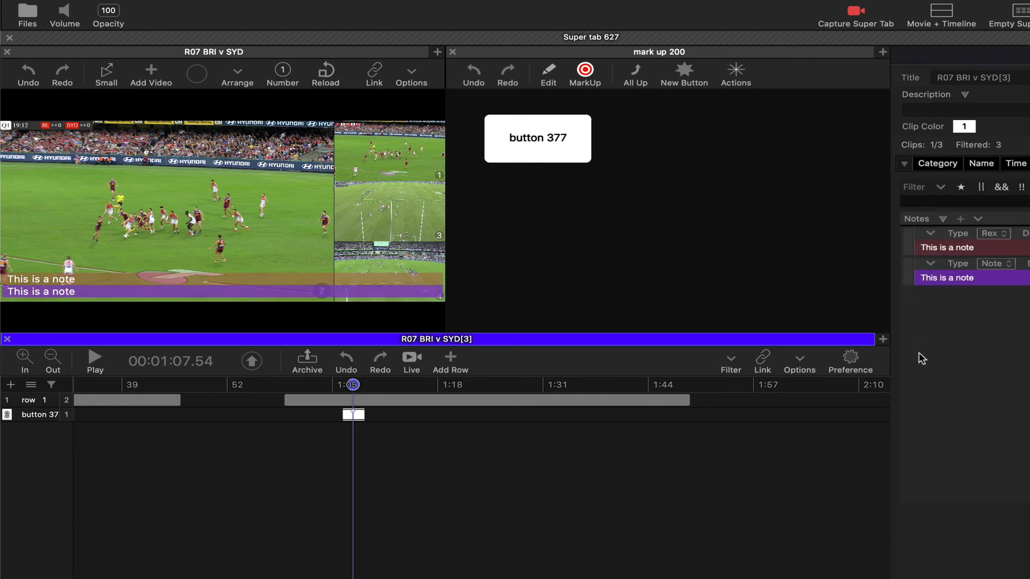